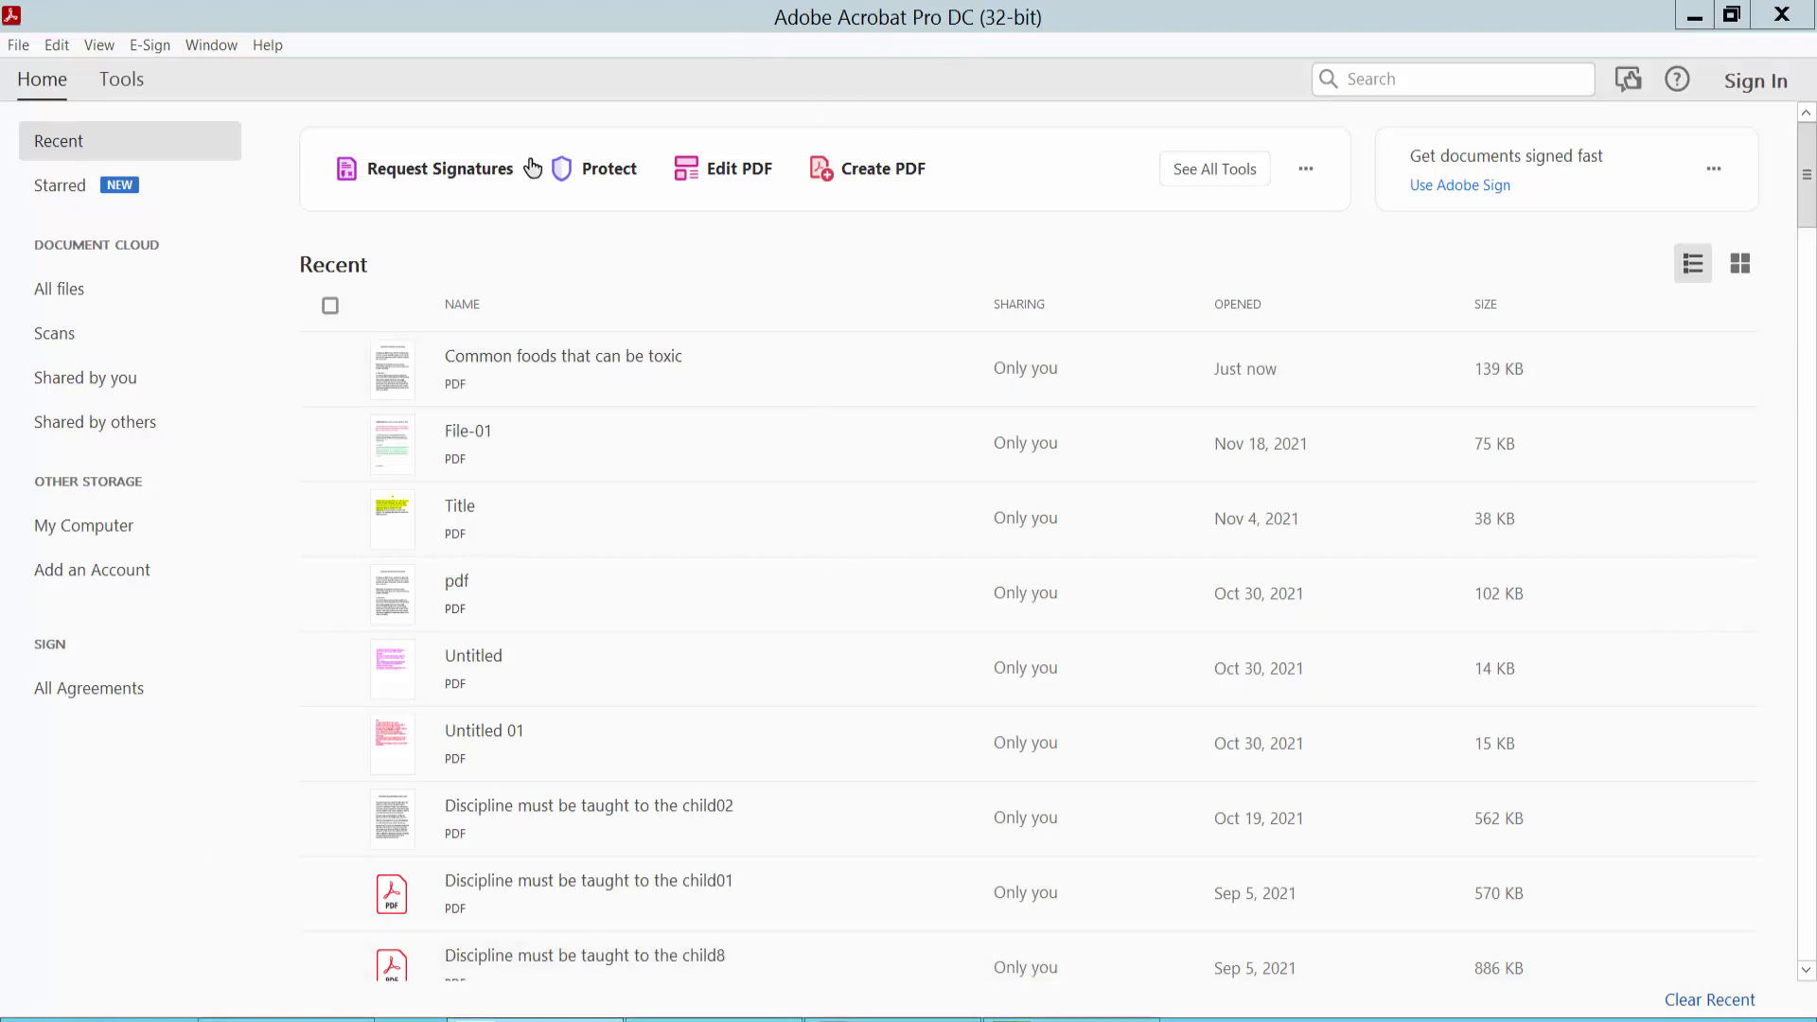
Open the 'Common foods that can be toxic' PDF from Recent, show page thumbnails and the Tools catalogue.
click(594, 363)
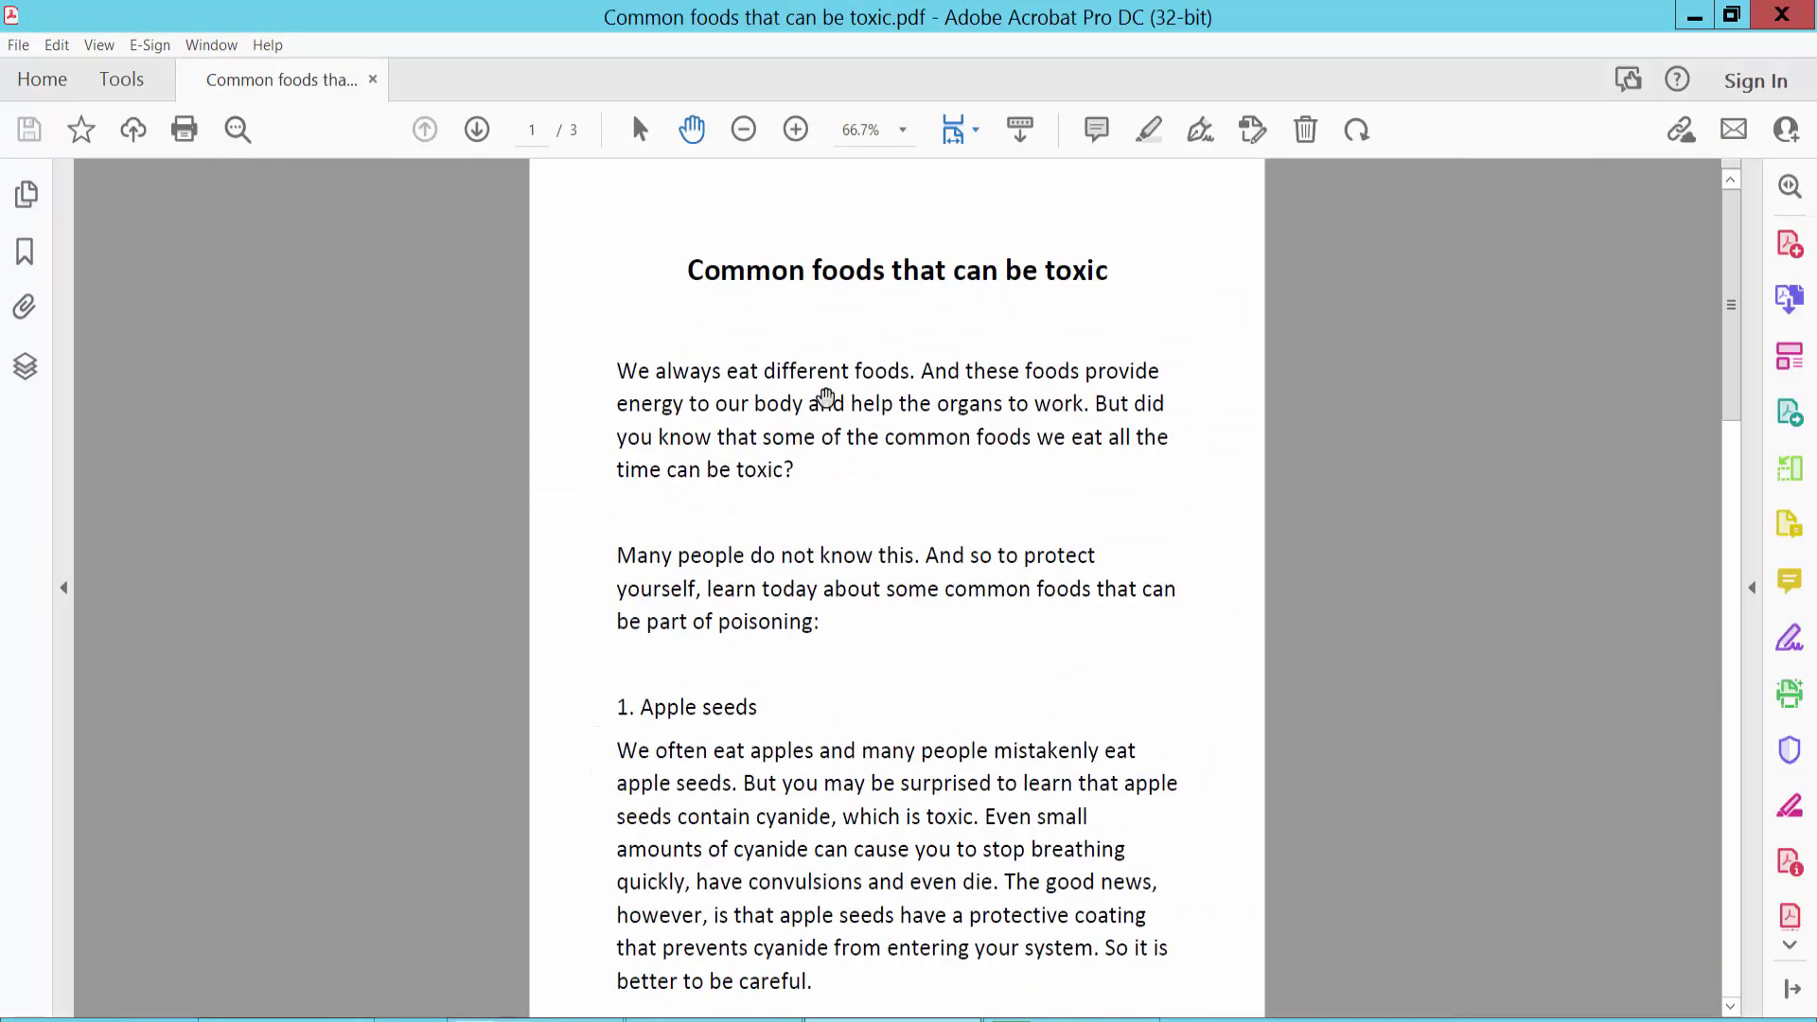
click(25, 194)
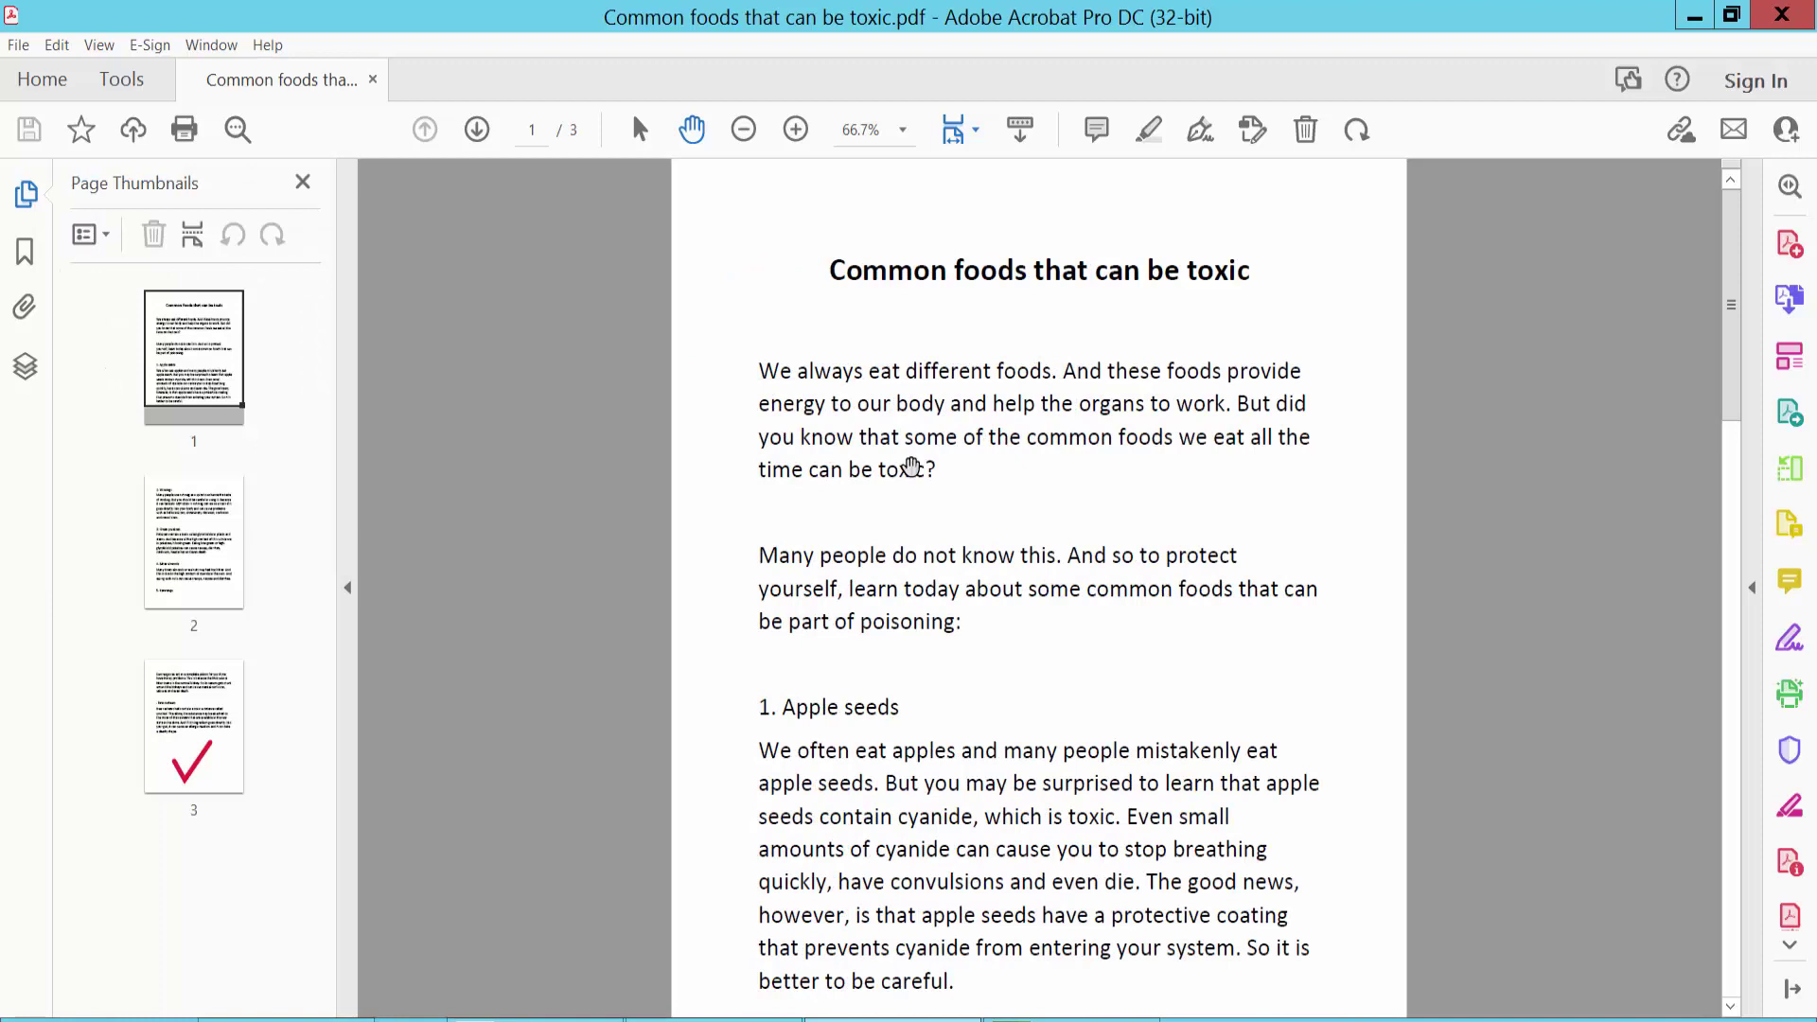
click(122, 82)
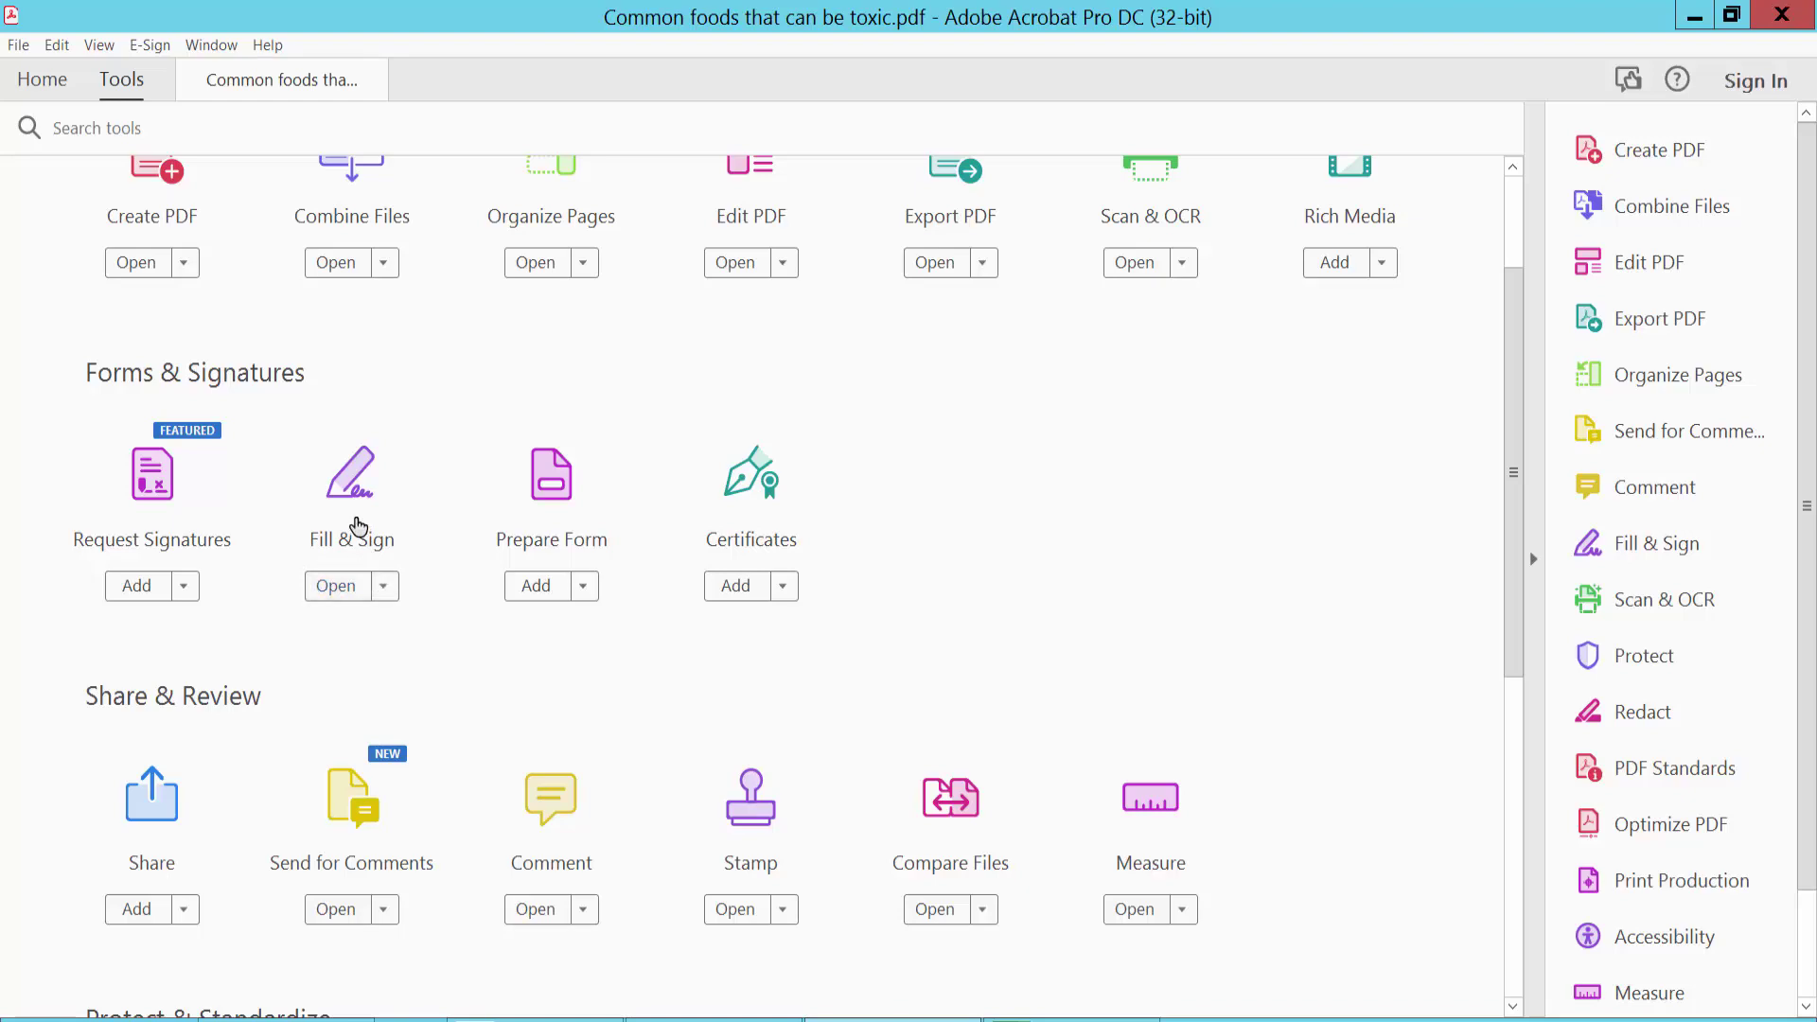
With Fill & Sign, place a red cross after '1. Apple seeds', then enlarge it and shift it right.
click(356, 525)
scroll(1042, 487, down, 3)
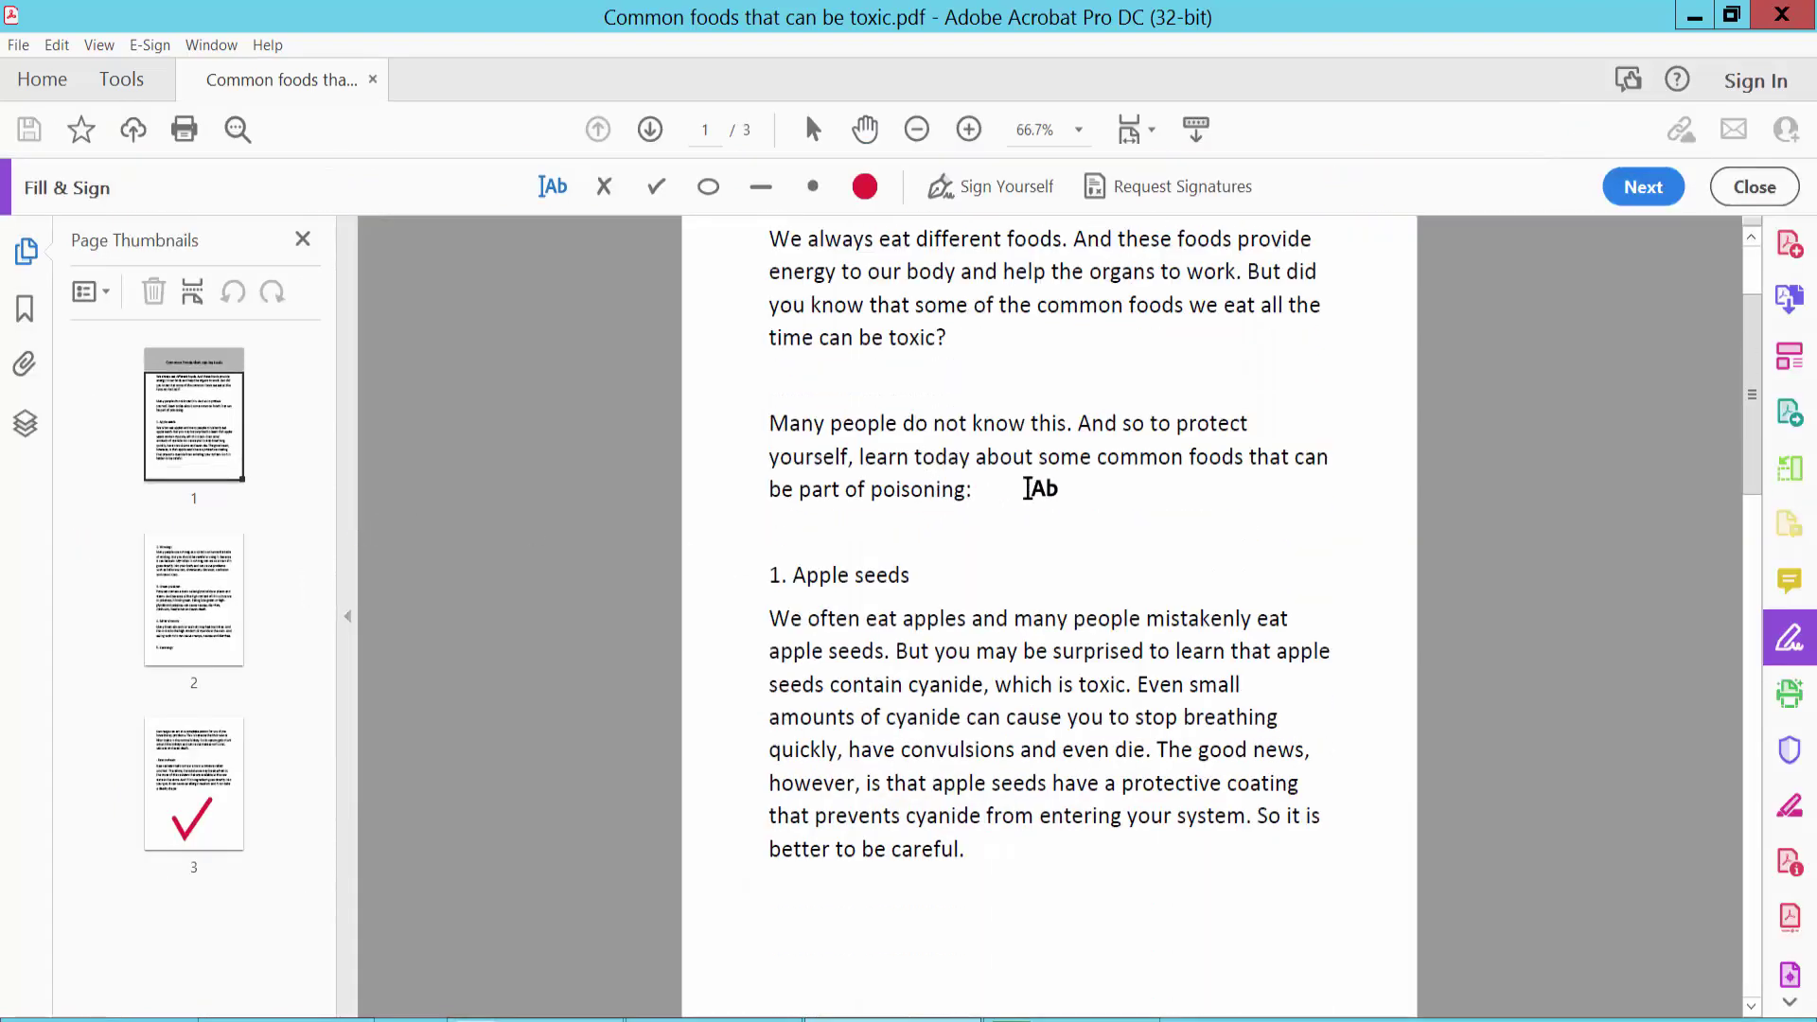
scroll(1070, 497, up, 3)
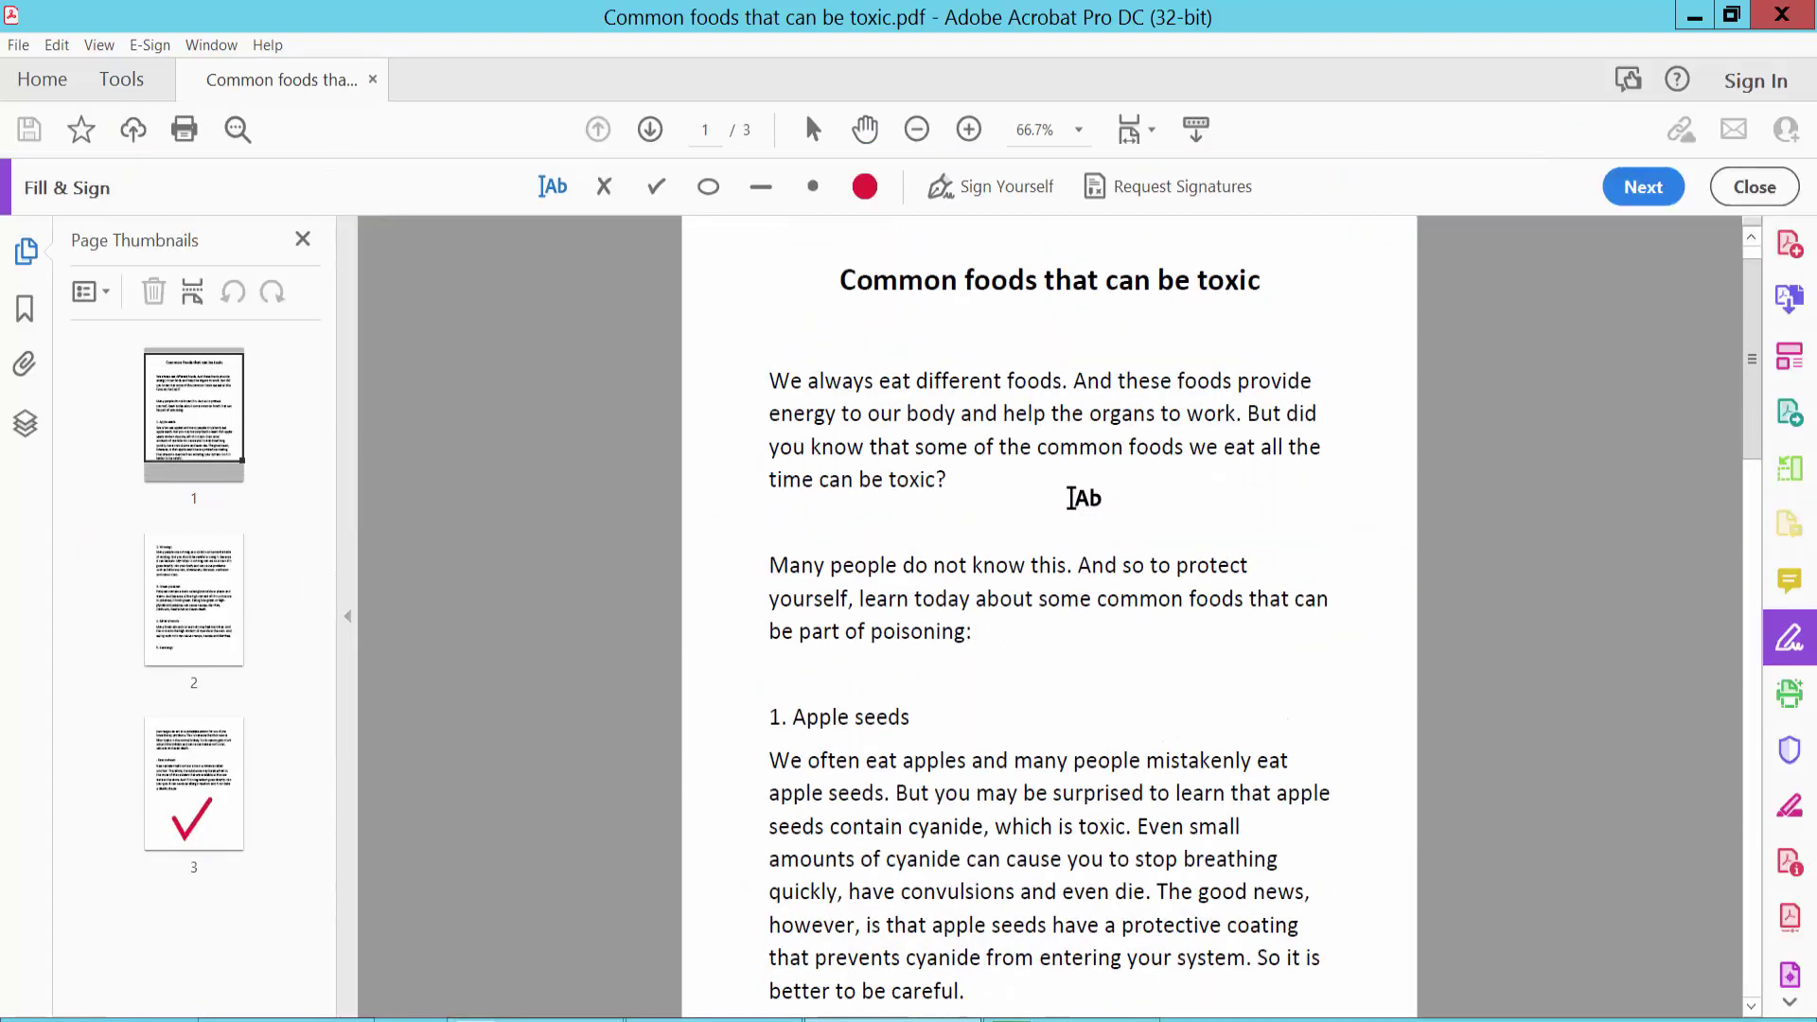
click(602, 193)
scroll(1024, 451, down, 1)
scroll(1025, 451, down, 1)
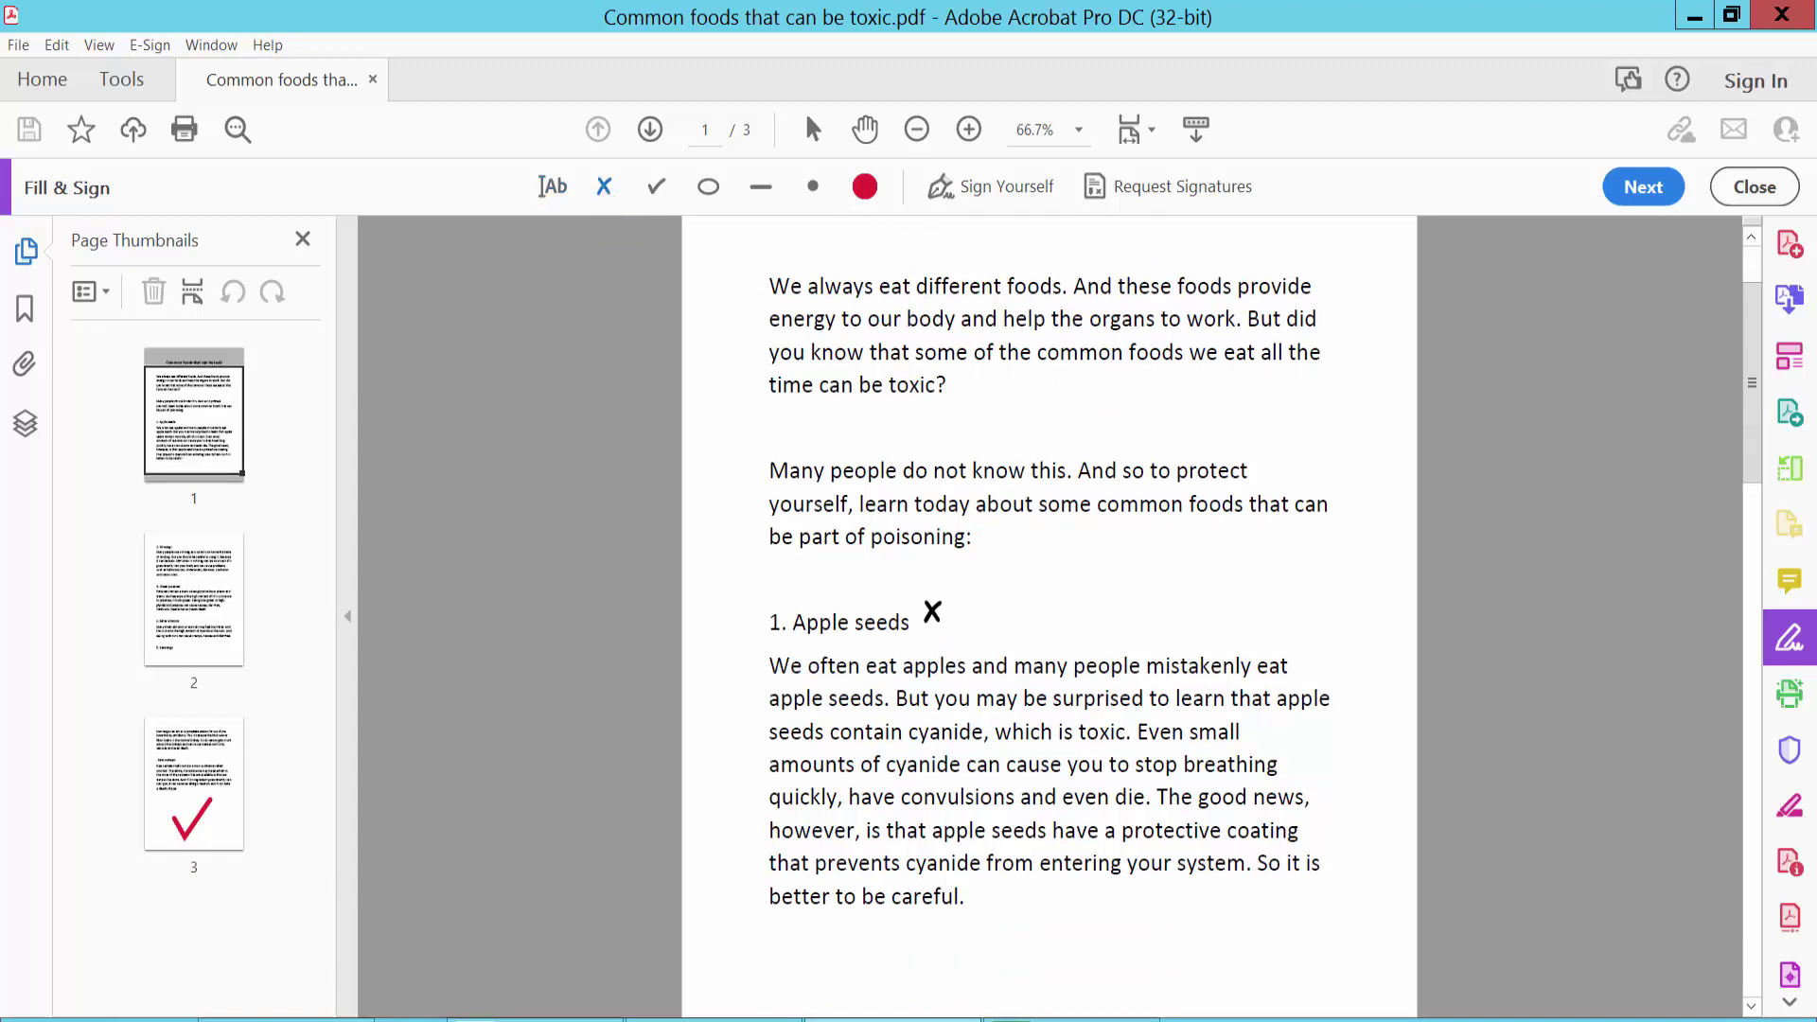
click(931, 613)
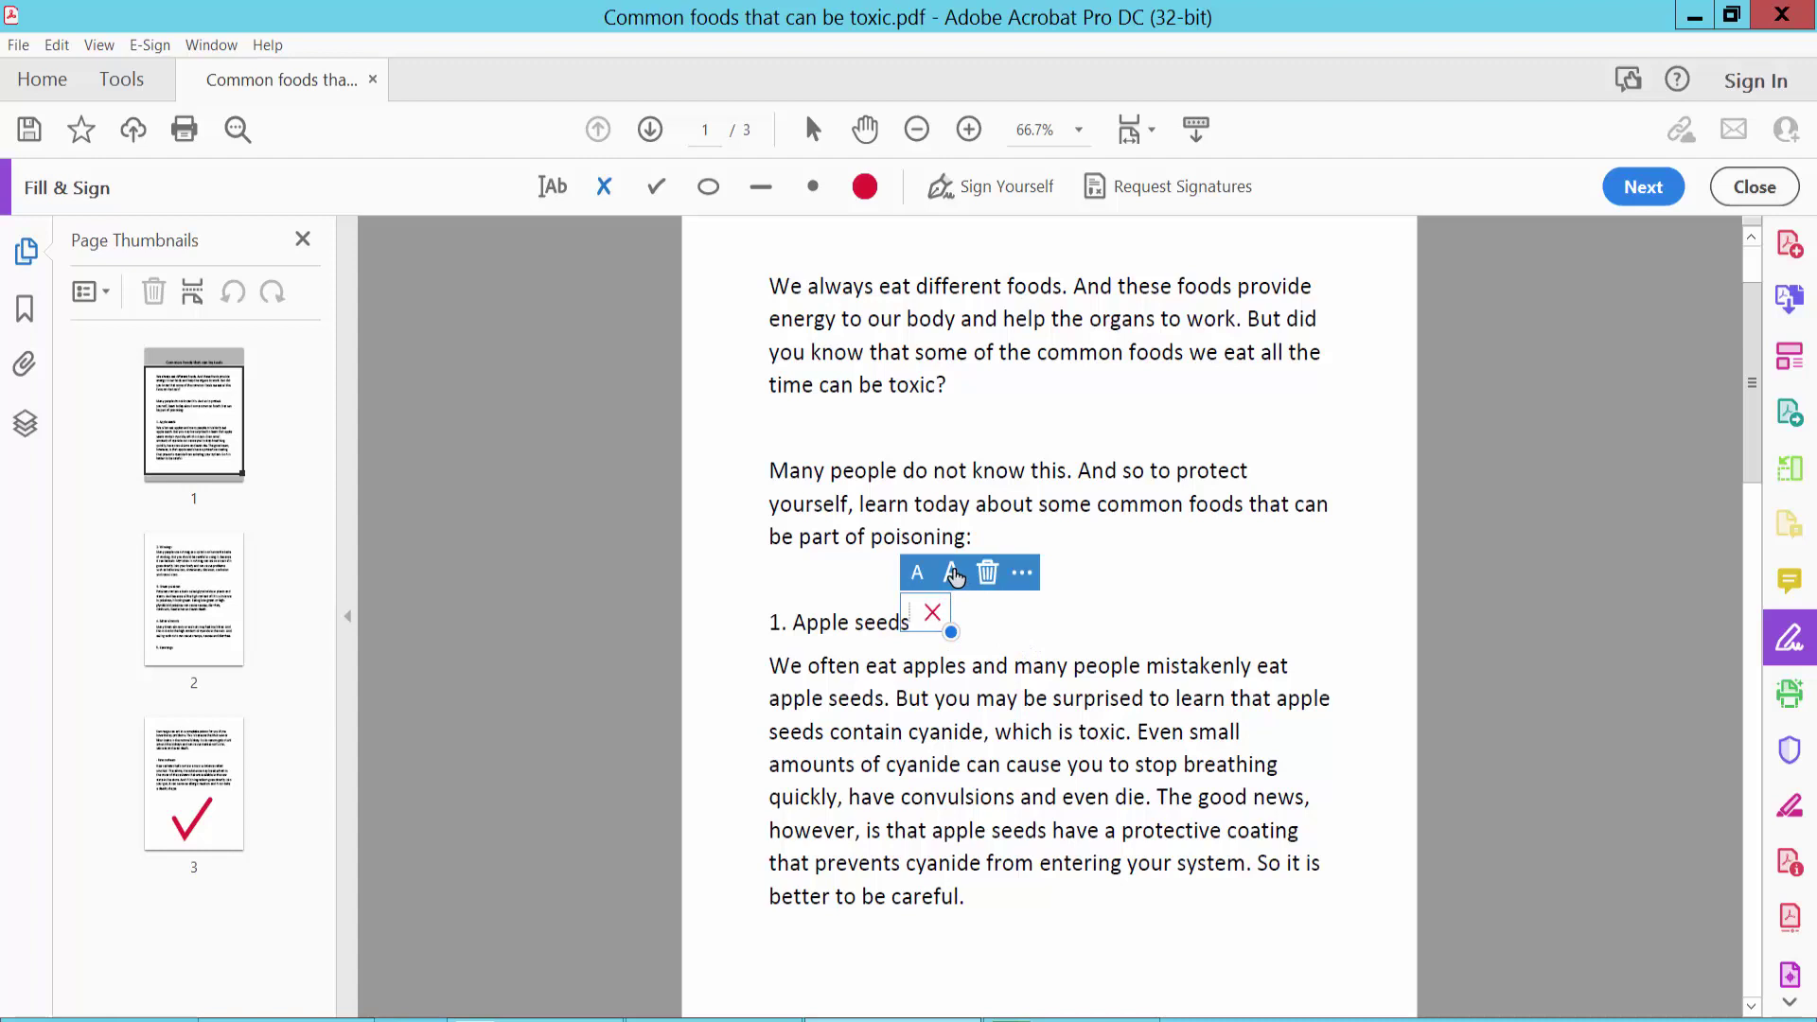
click(952, 571)
click(918, 572)
mouse_move(954, 634)
mouse_down()
mouse_move(1025, 610)
mouse_move(960, 617)
mouse_up()
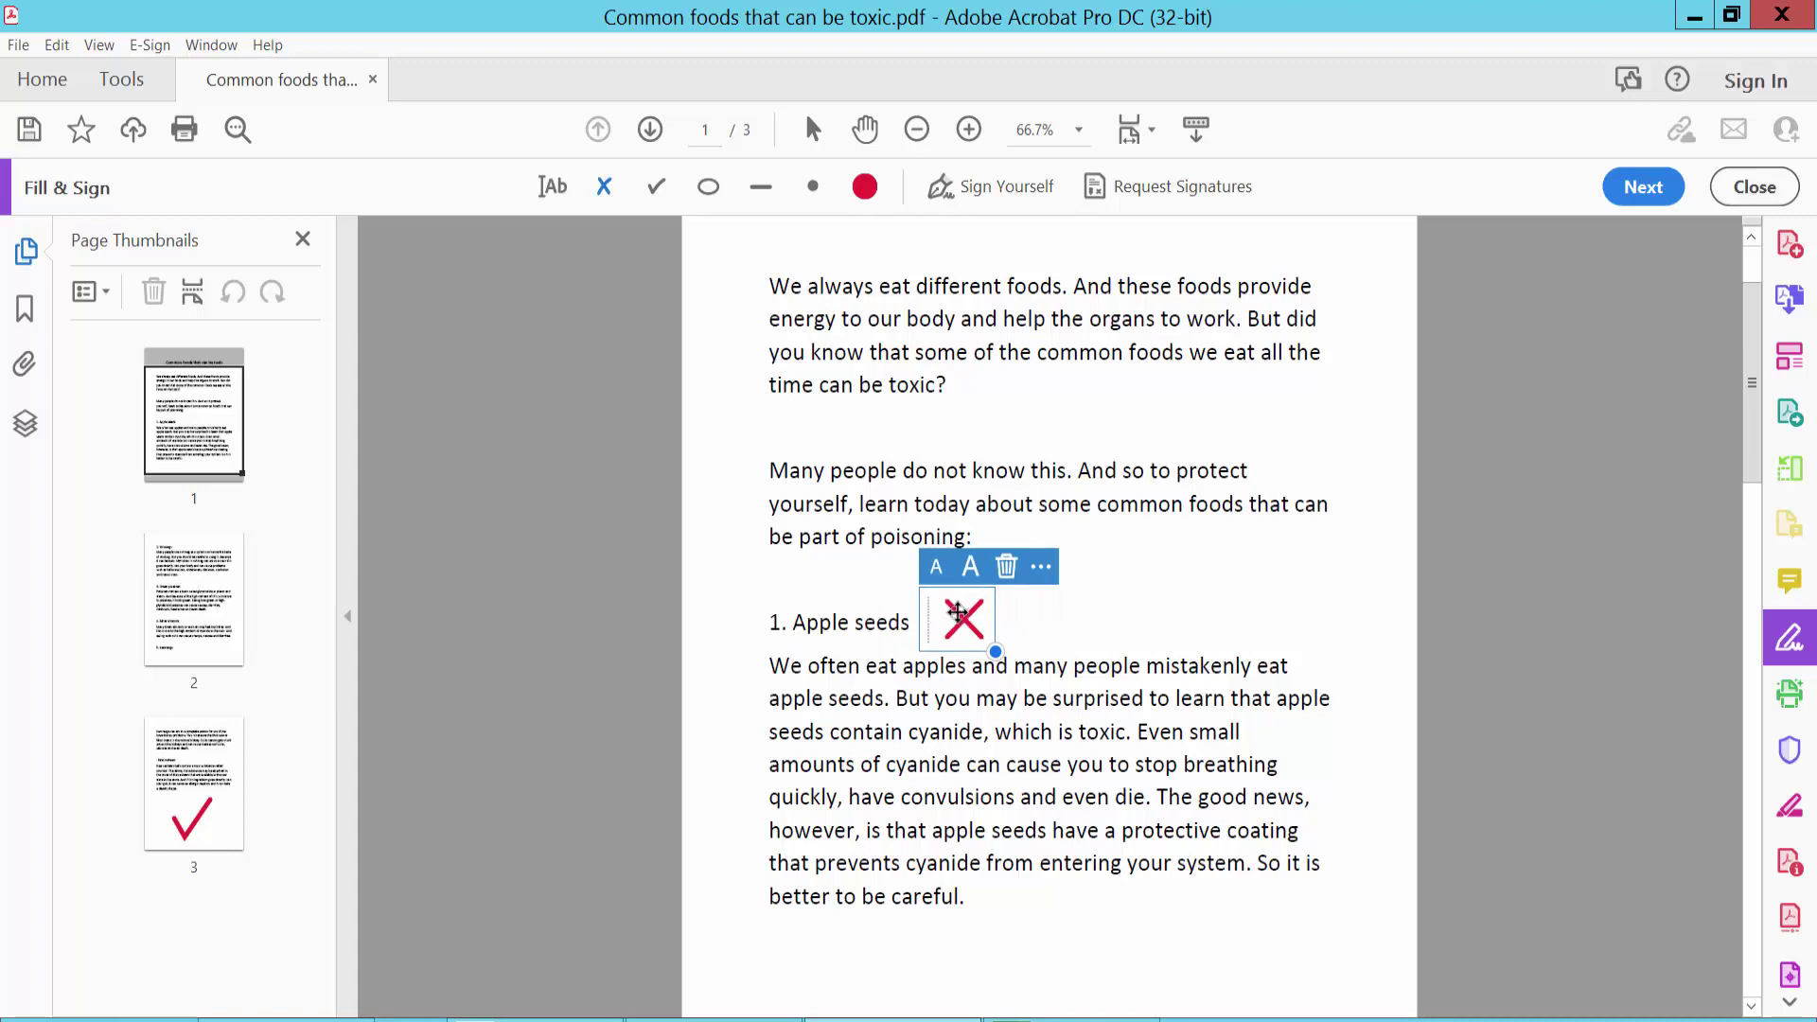
Shrink the Apple seeds cross, try black then pink, and move it beside the heading.
click(940, 571)
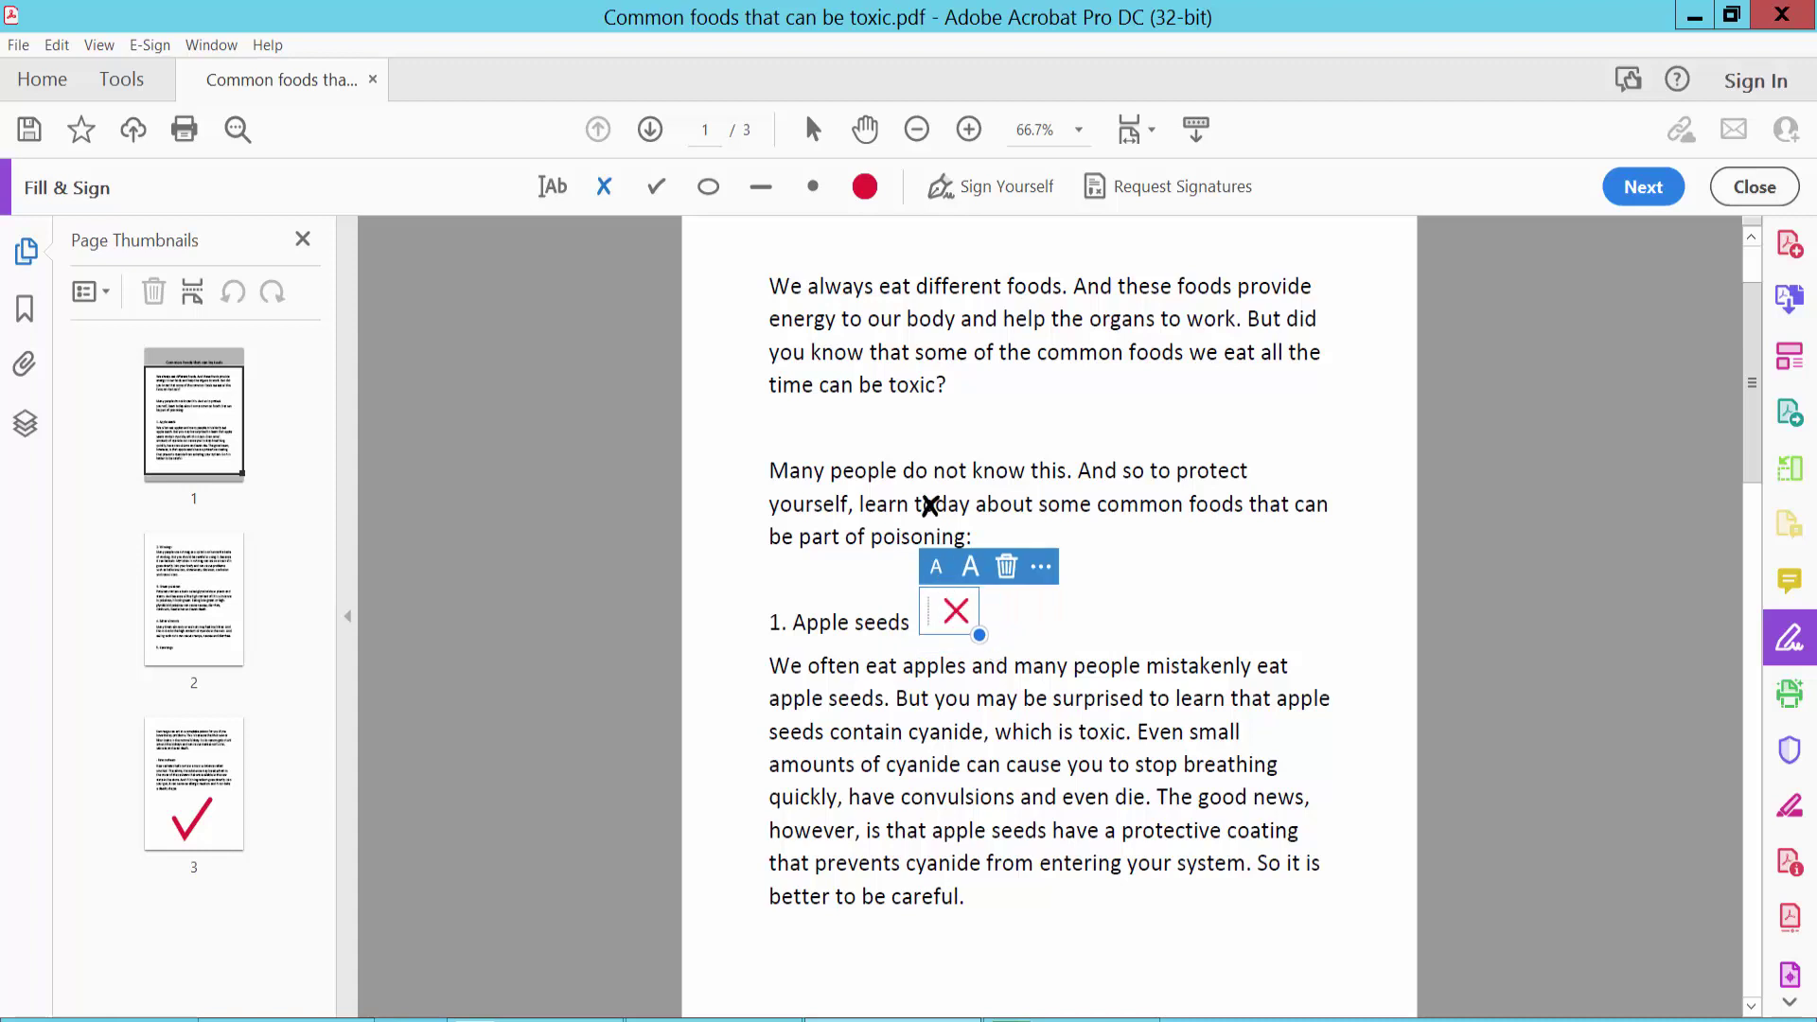
click(866, 190)
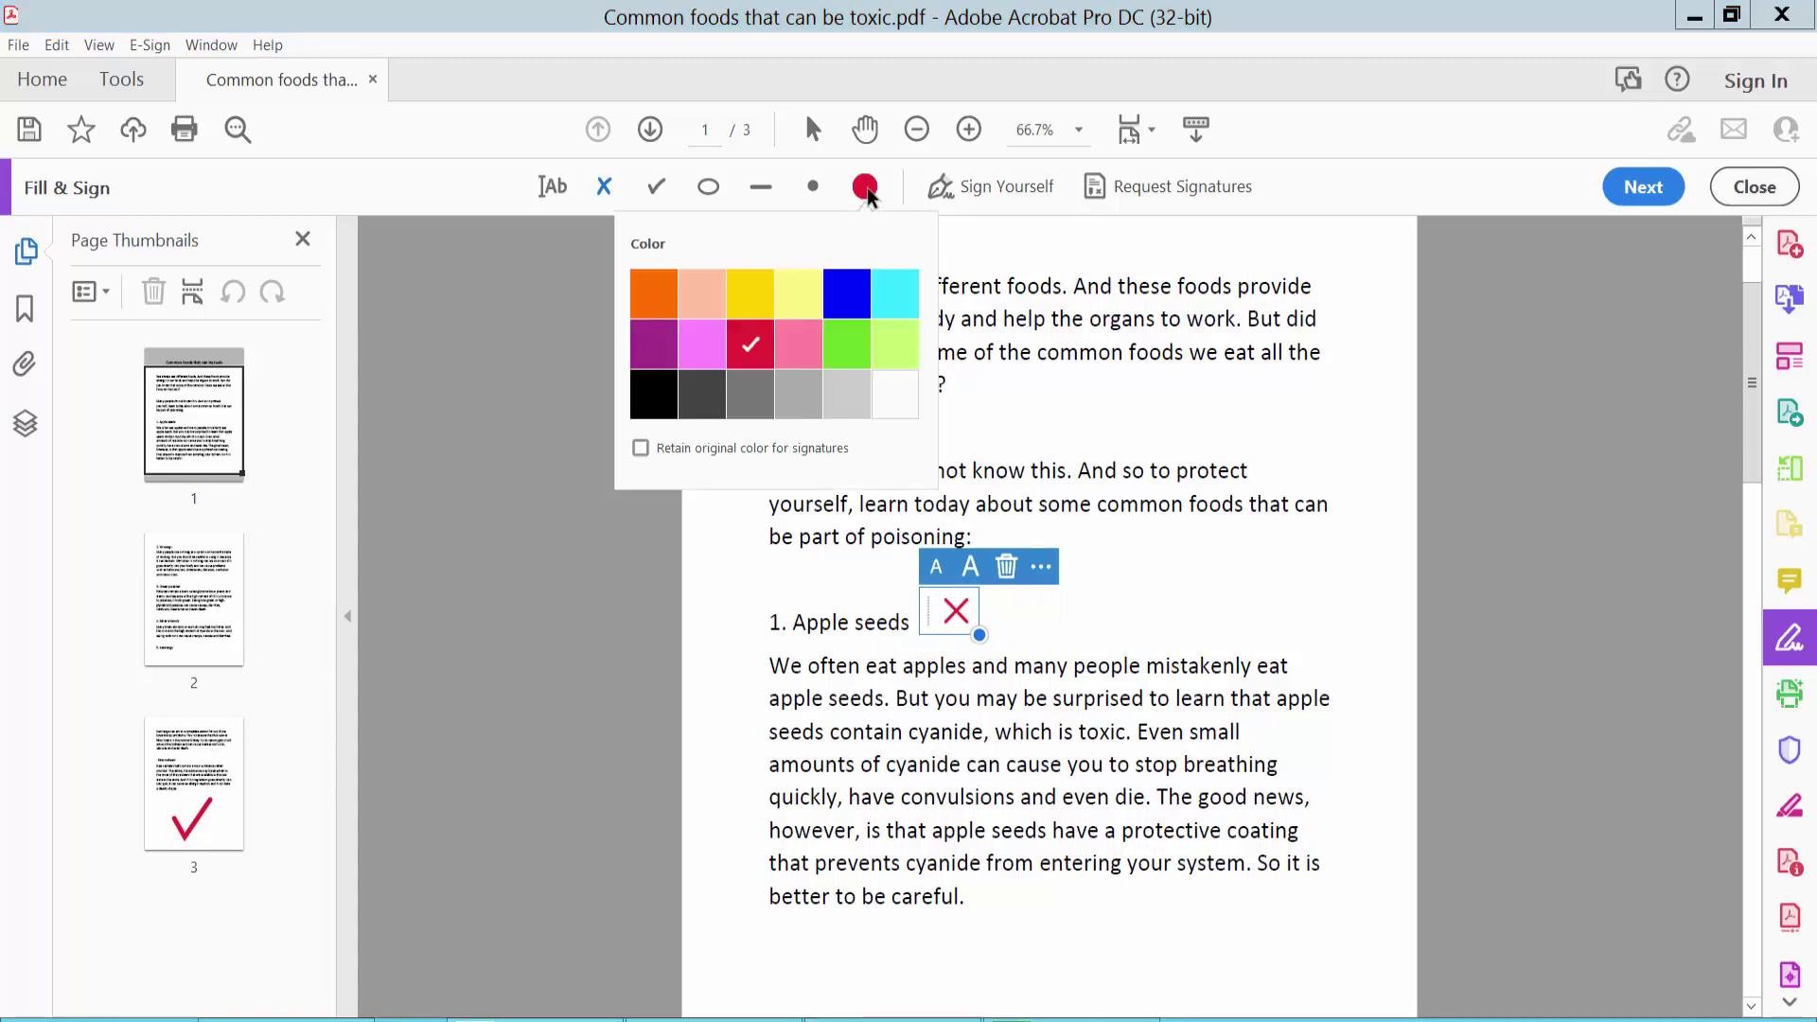
click(655, 398)
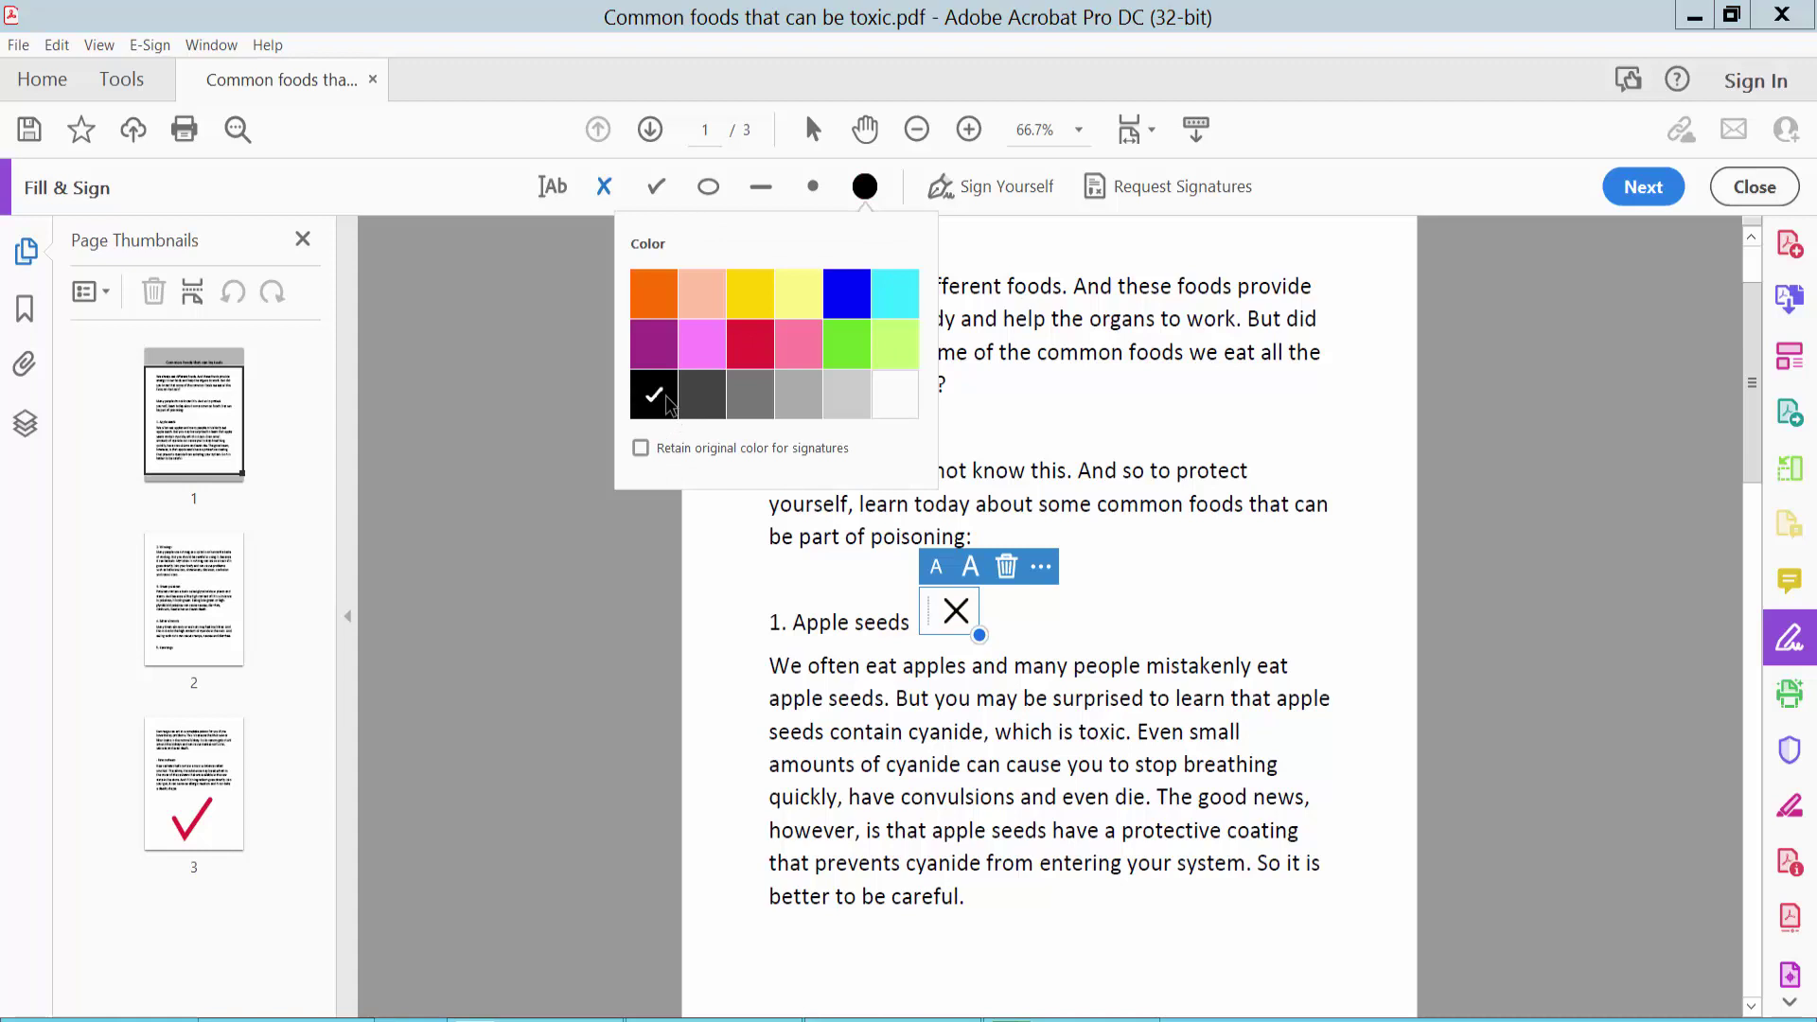
click(699, 346)
click(939, 569)
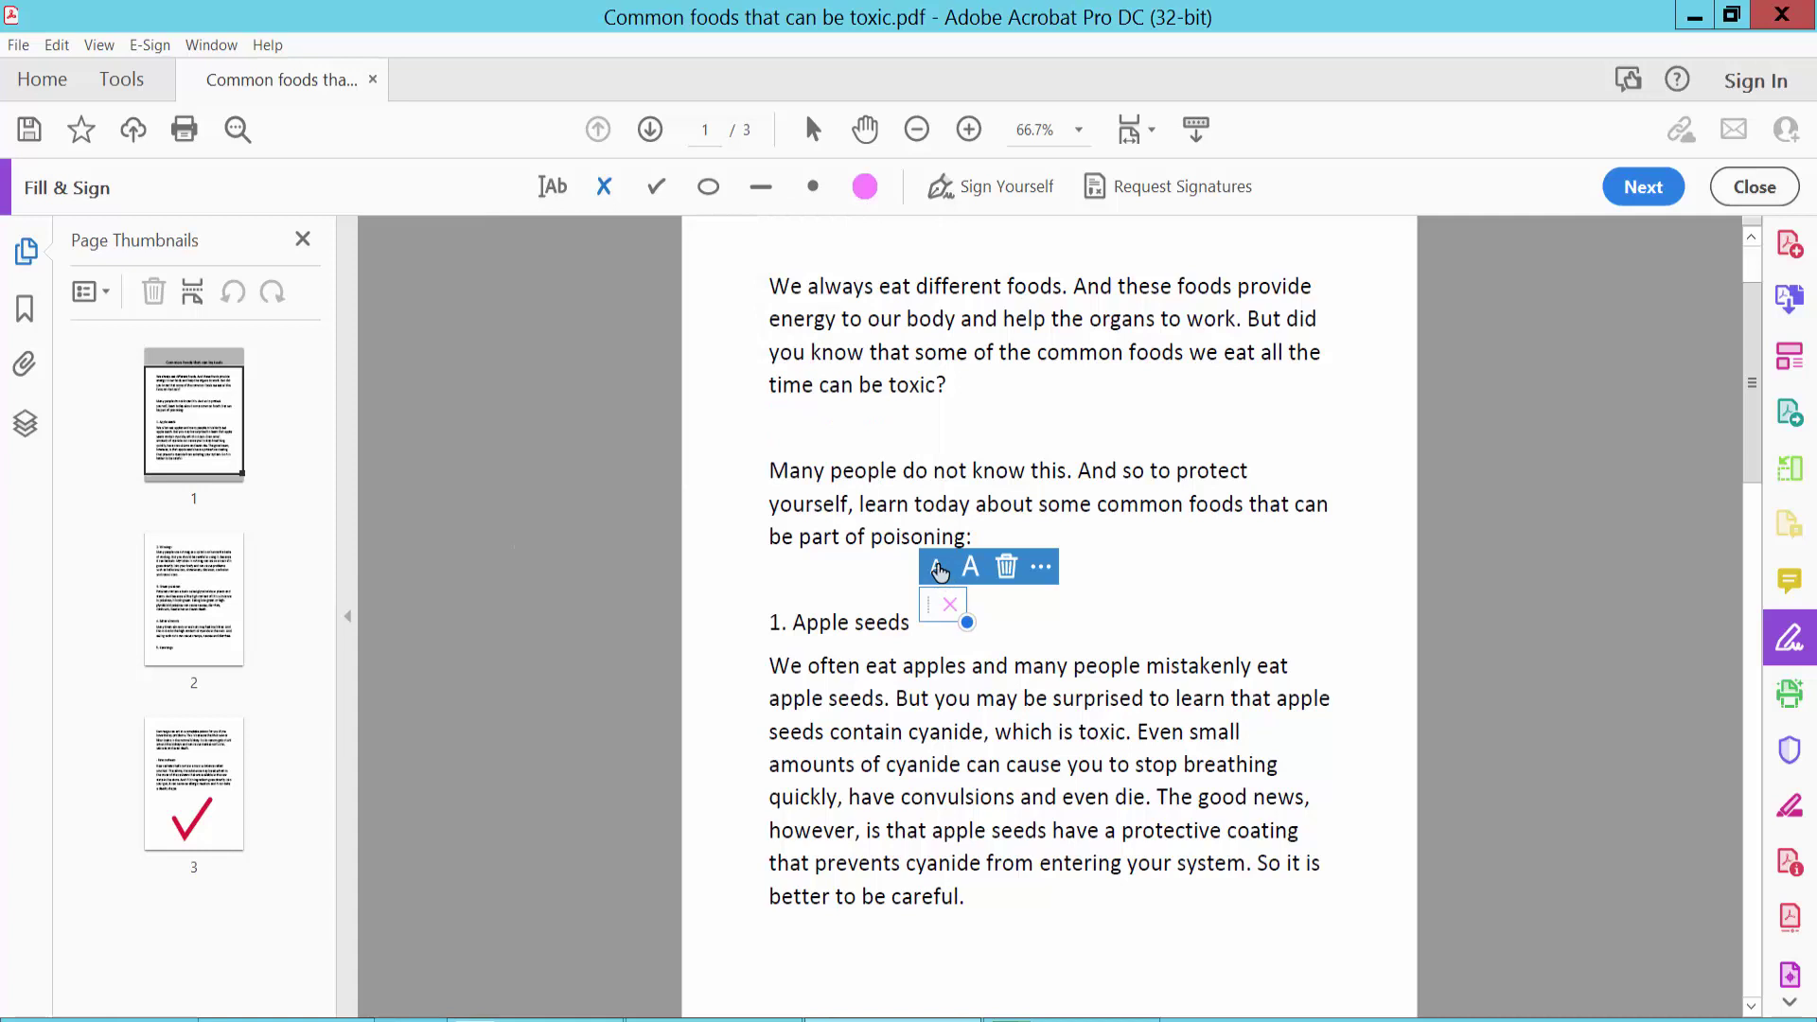
drag(944, 607, 932, 620)
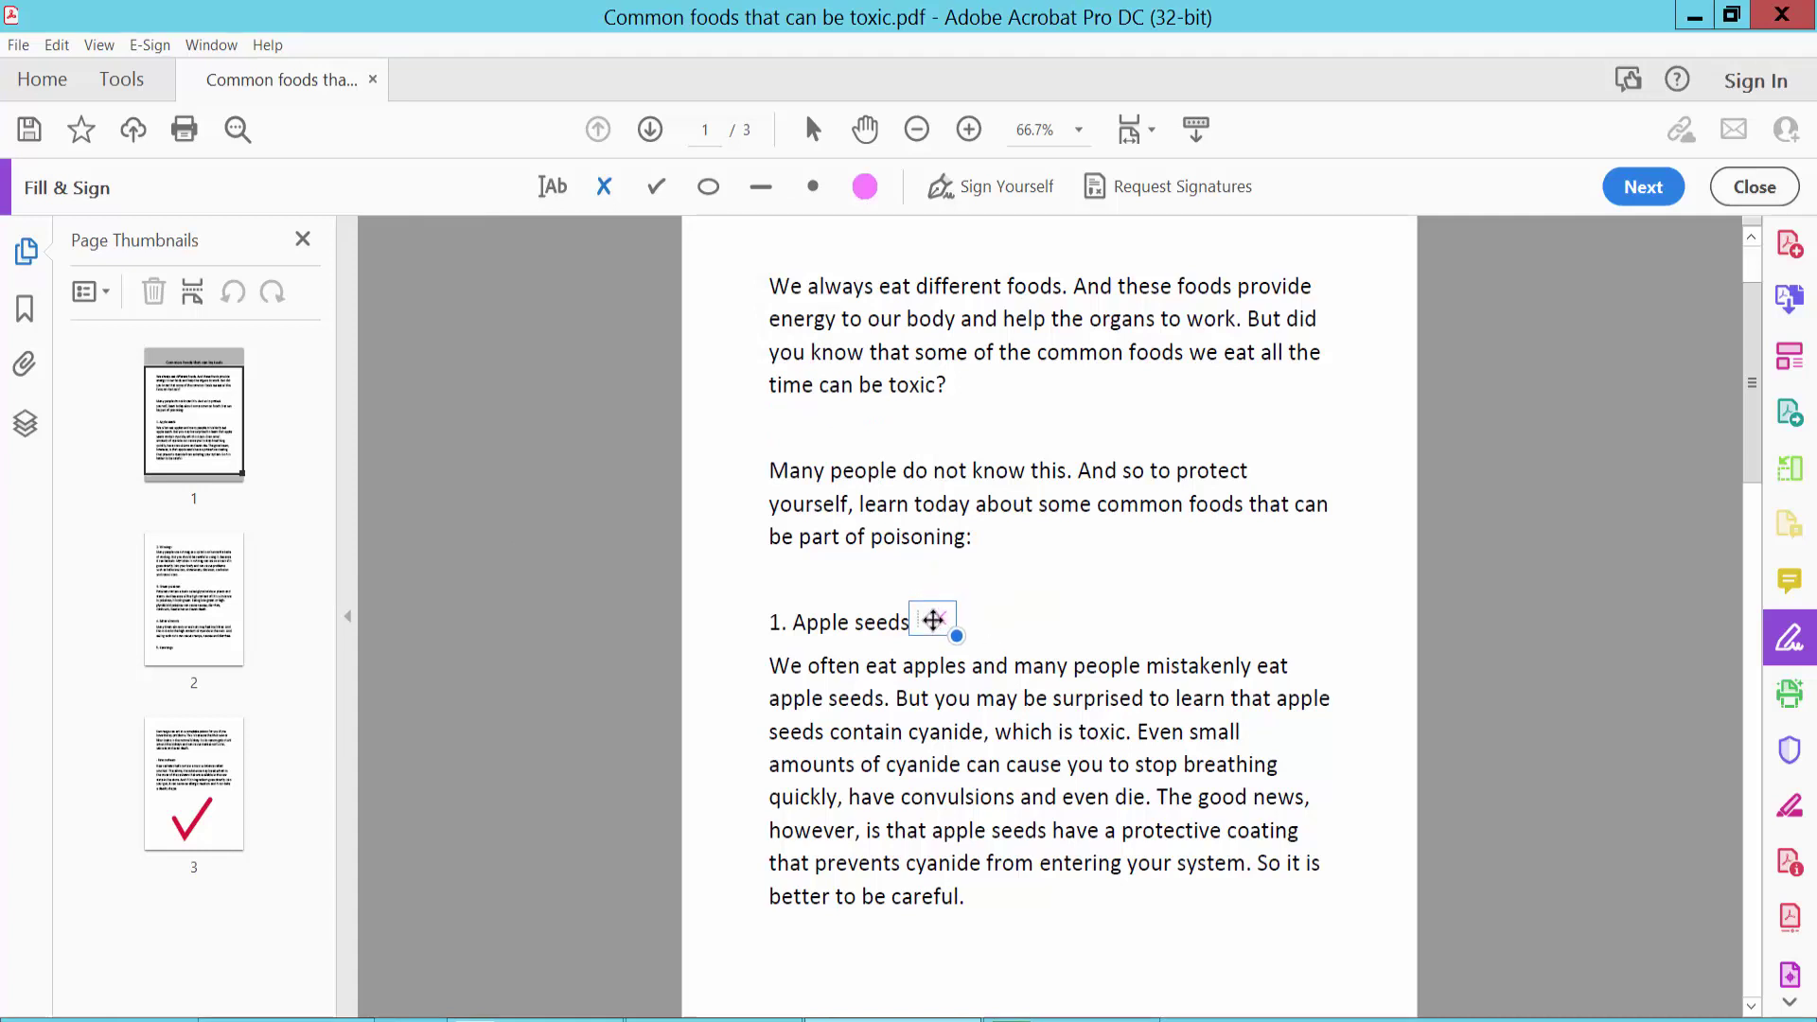
Set the cross colour back to black and delete a stray extra cross.
click(864, 186)
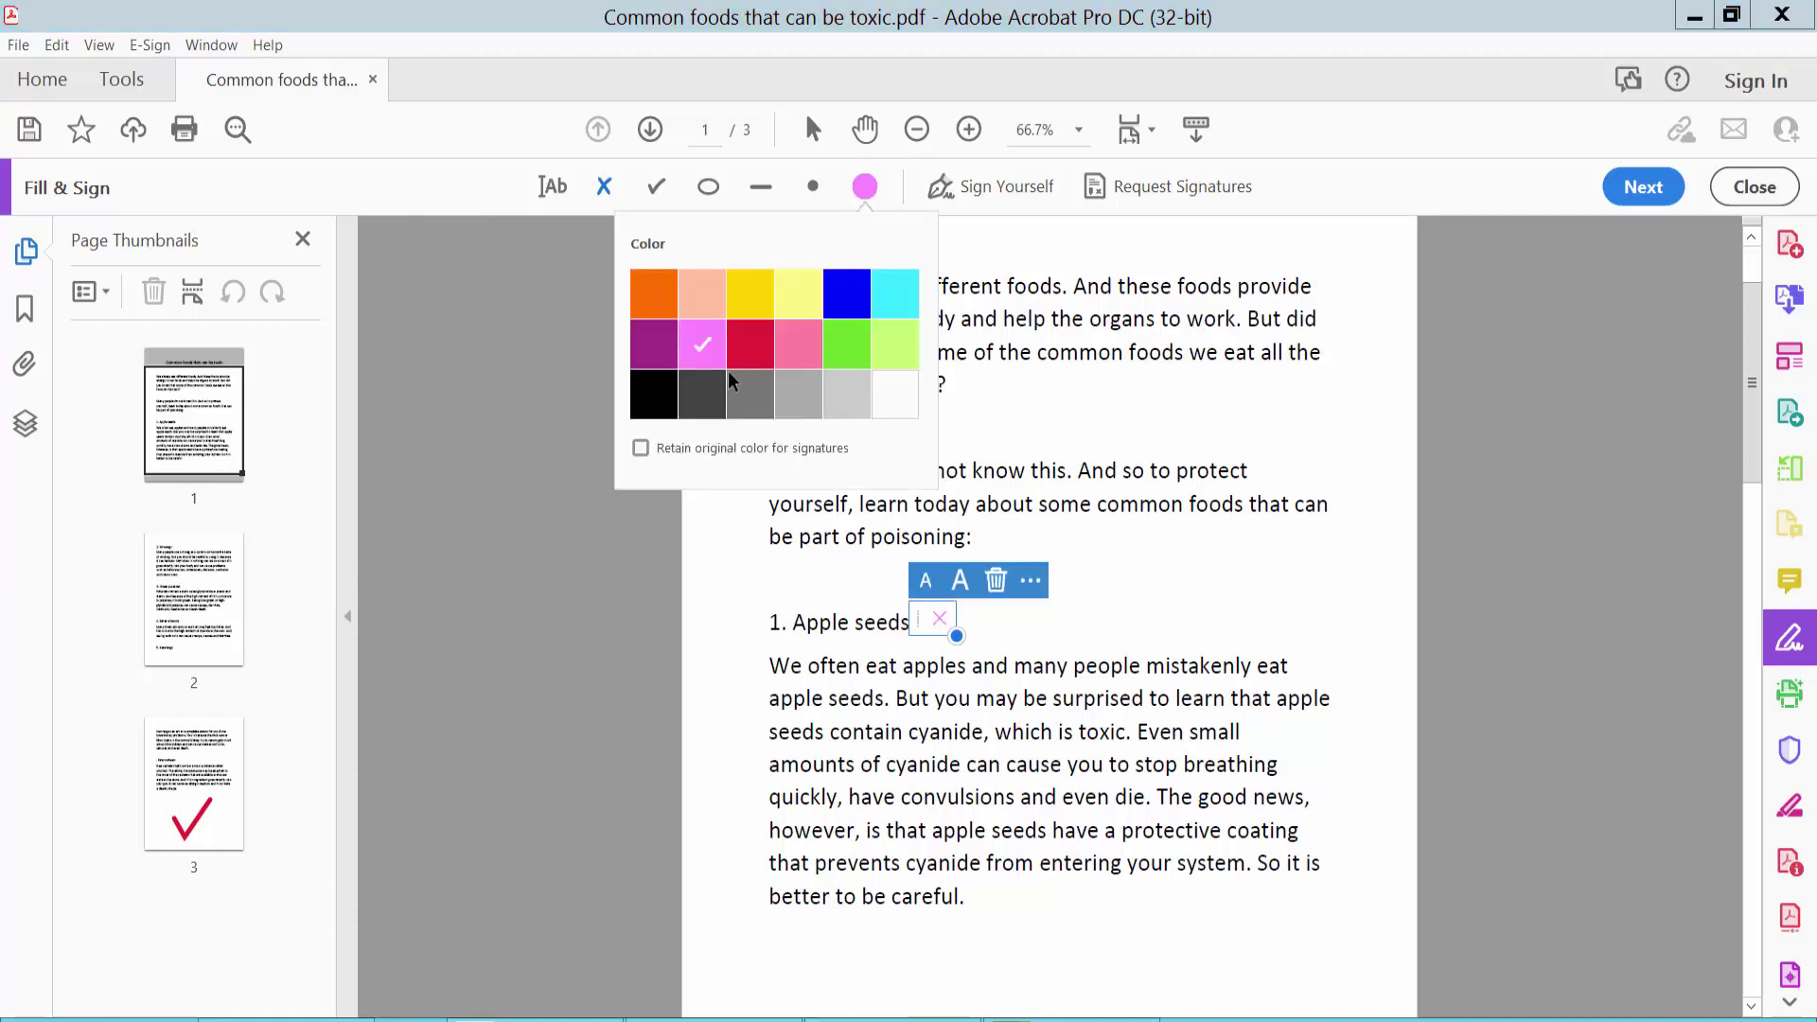
click(653, 401)
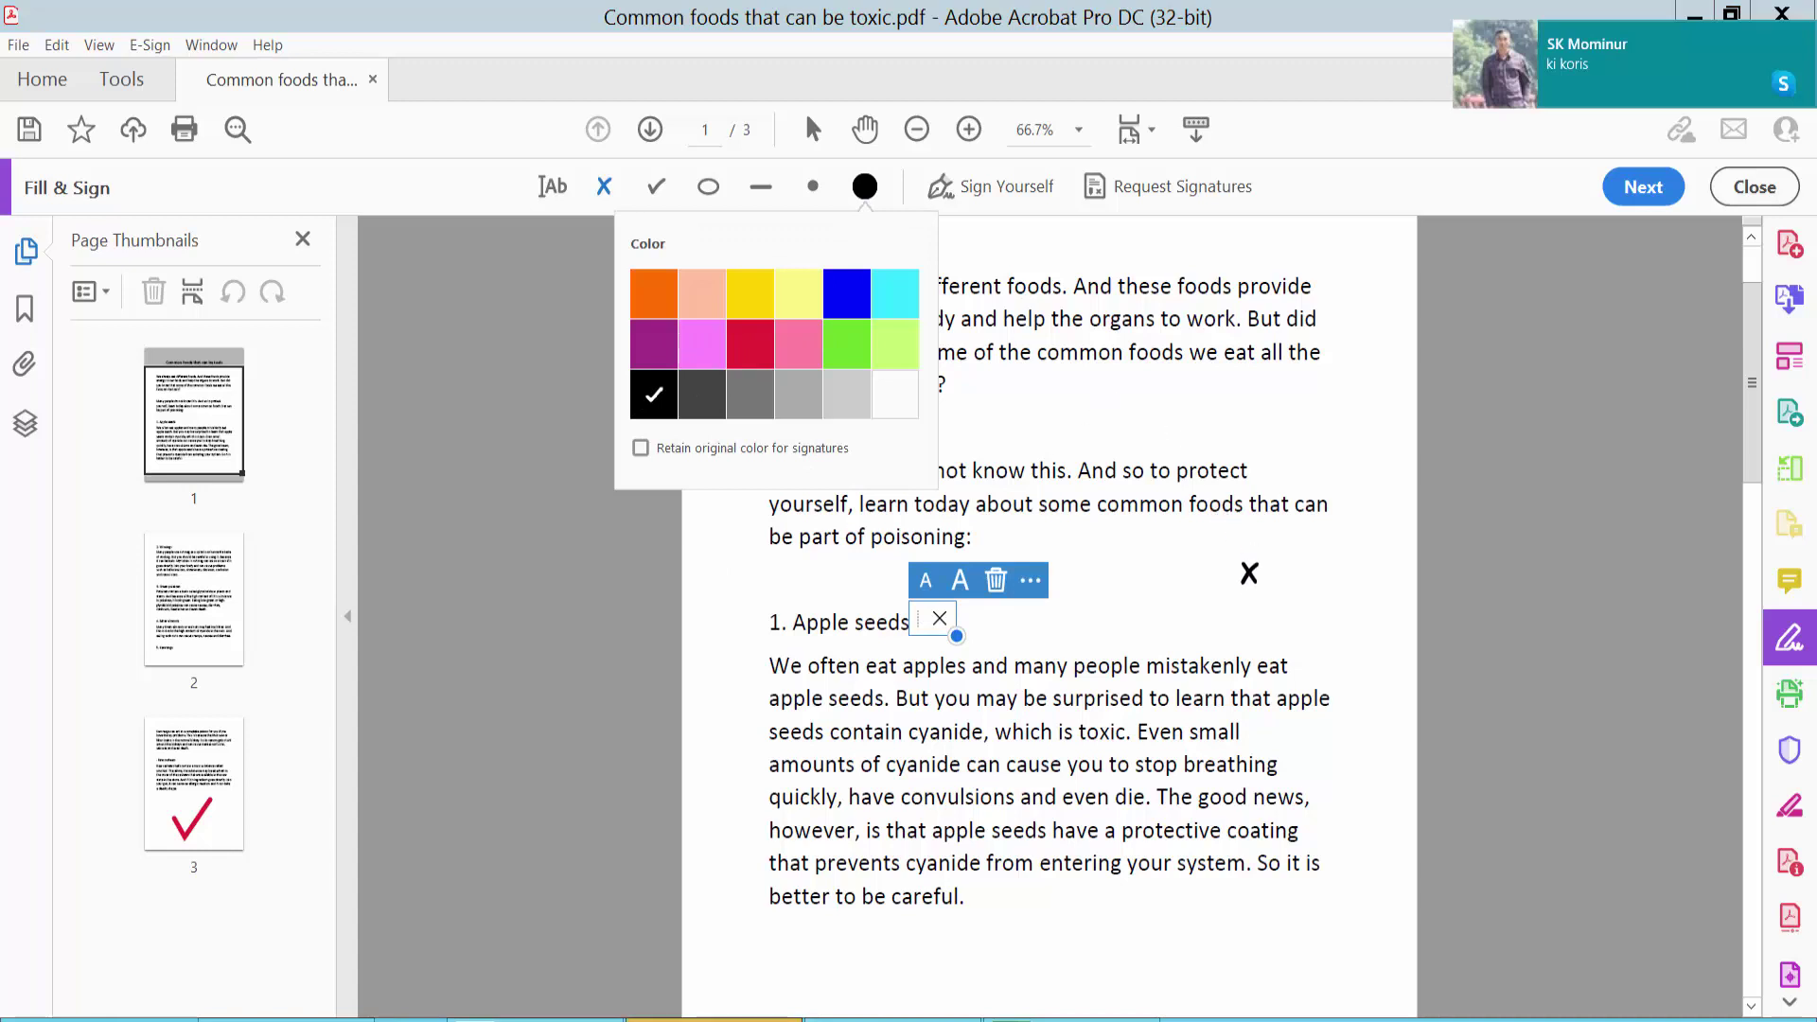
click(1253, 583)
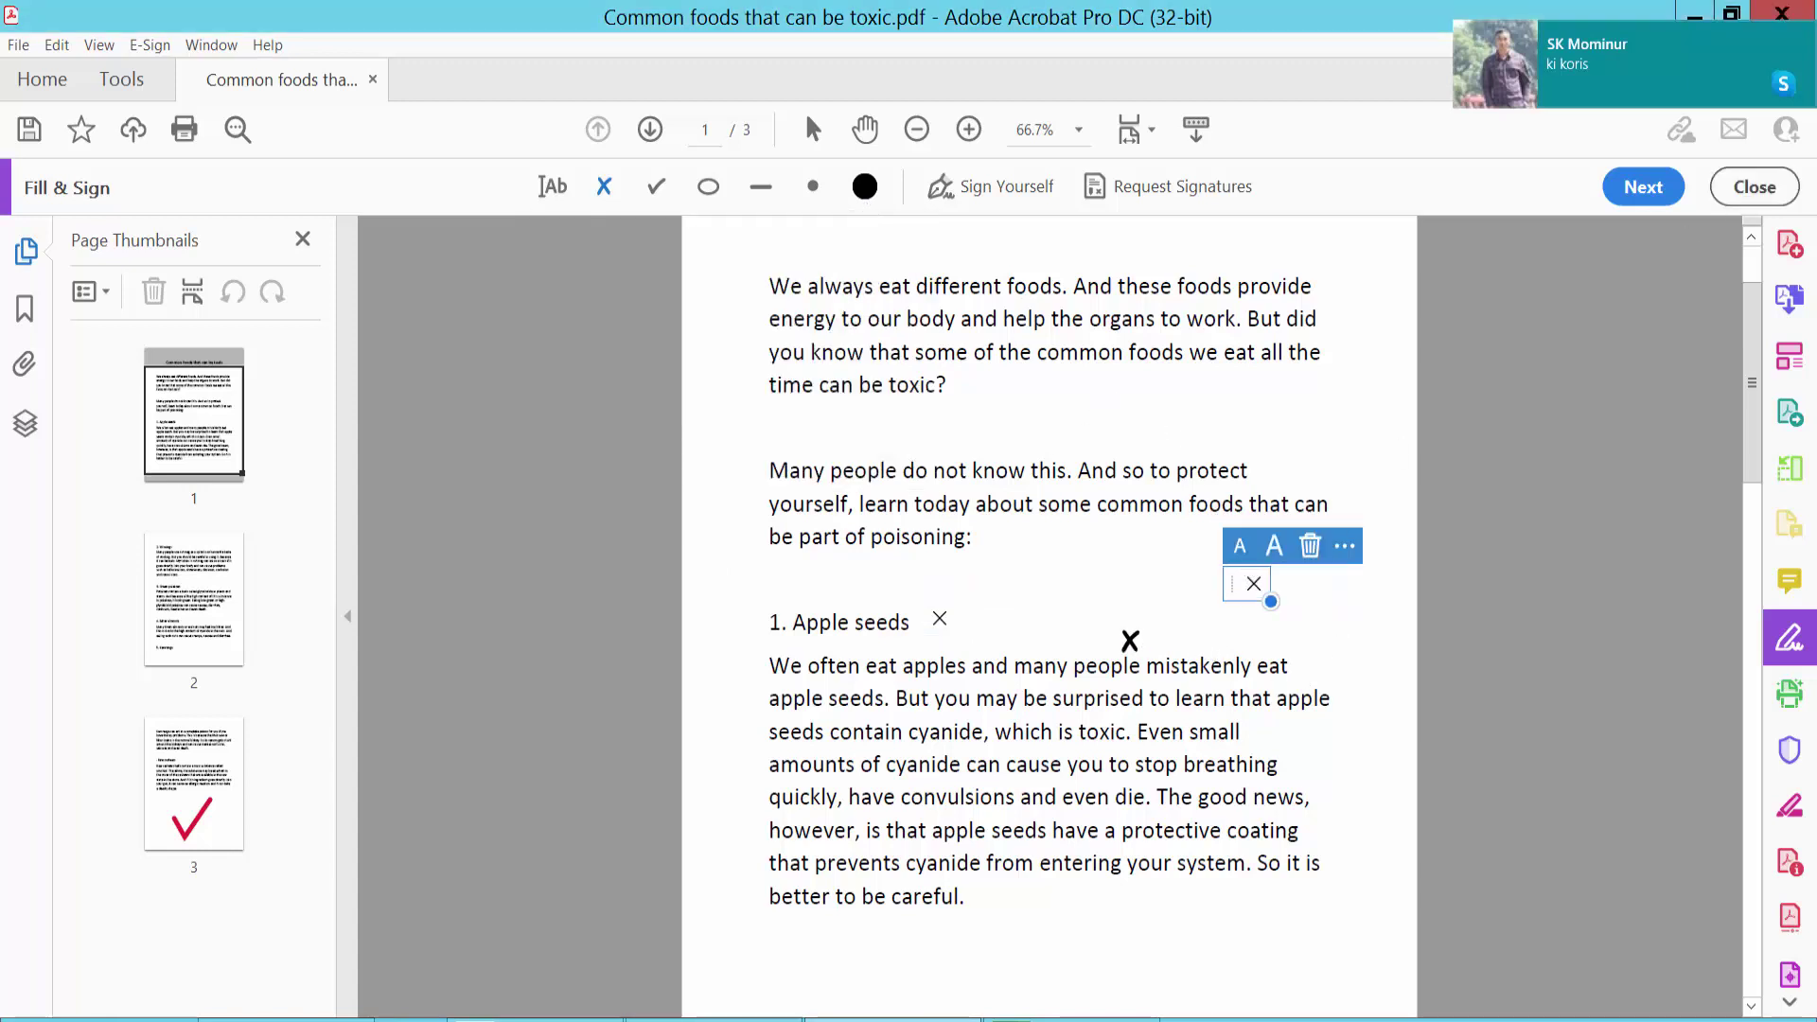
click(1310, 547)
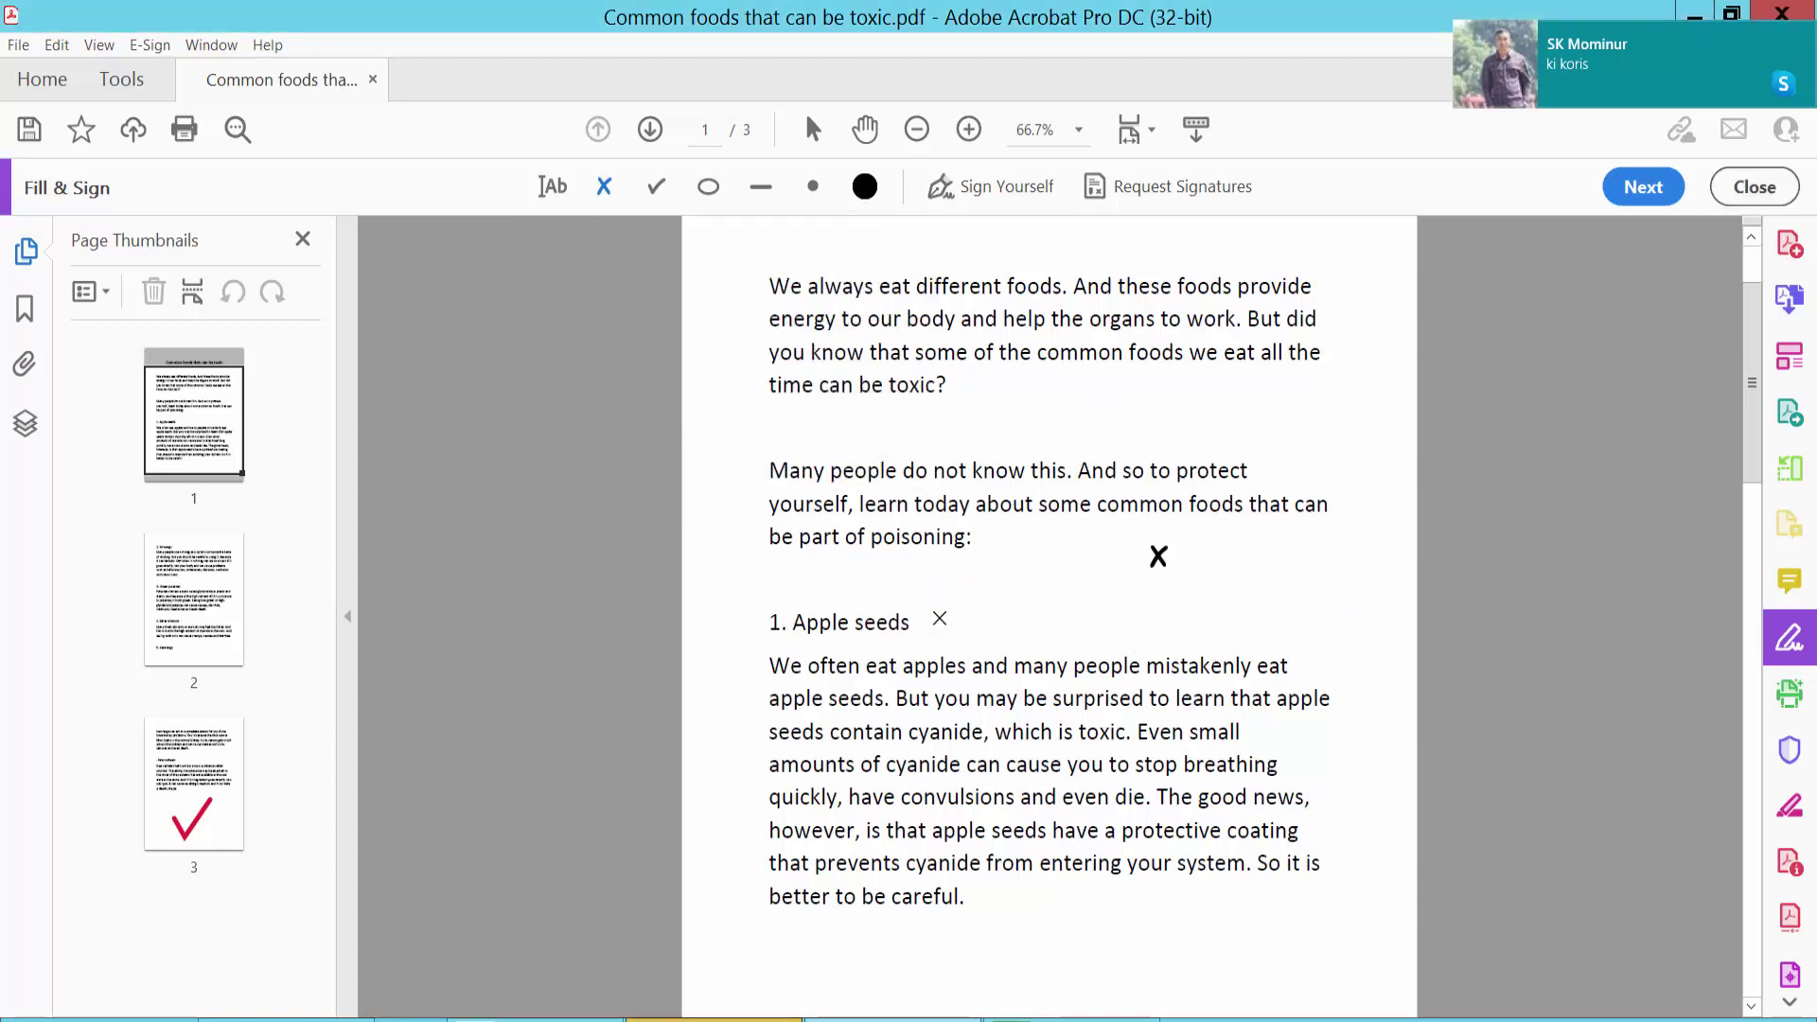
scroll(1012, 319, down, 1)
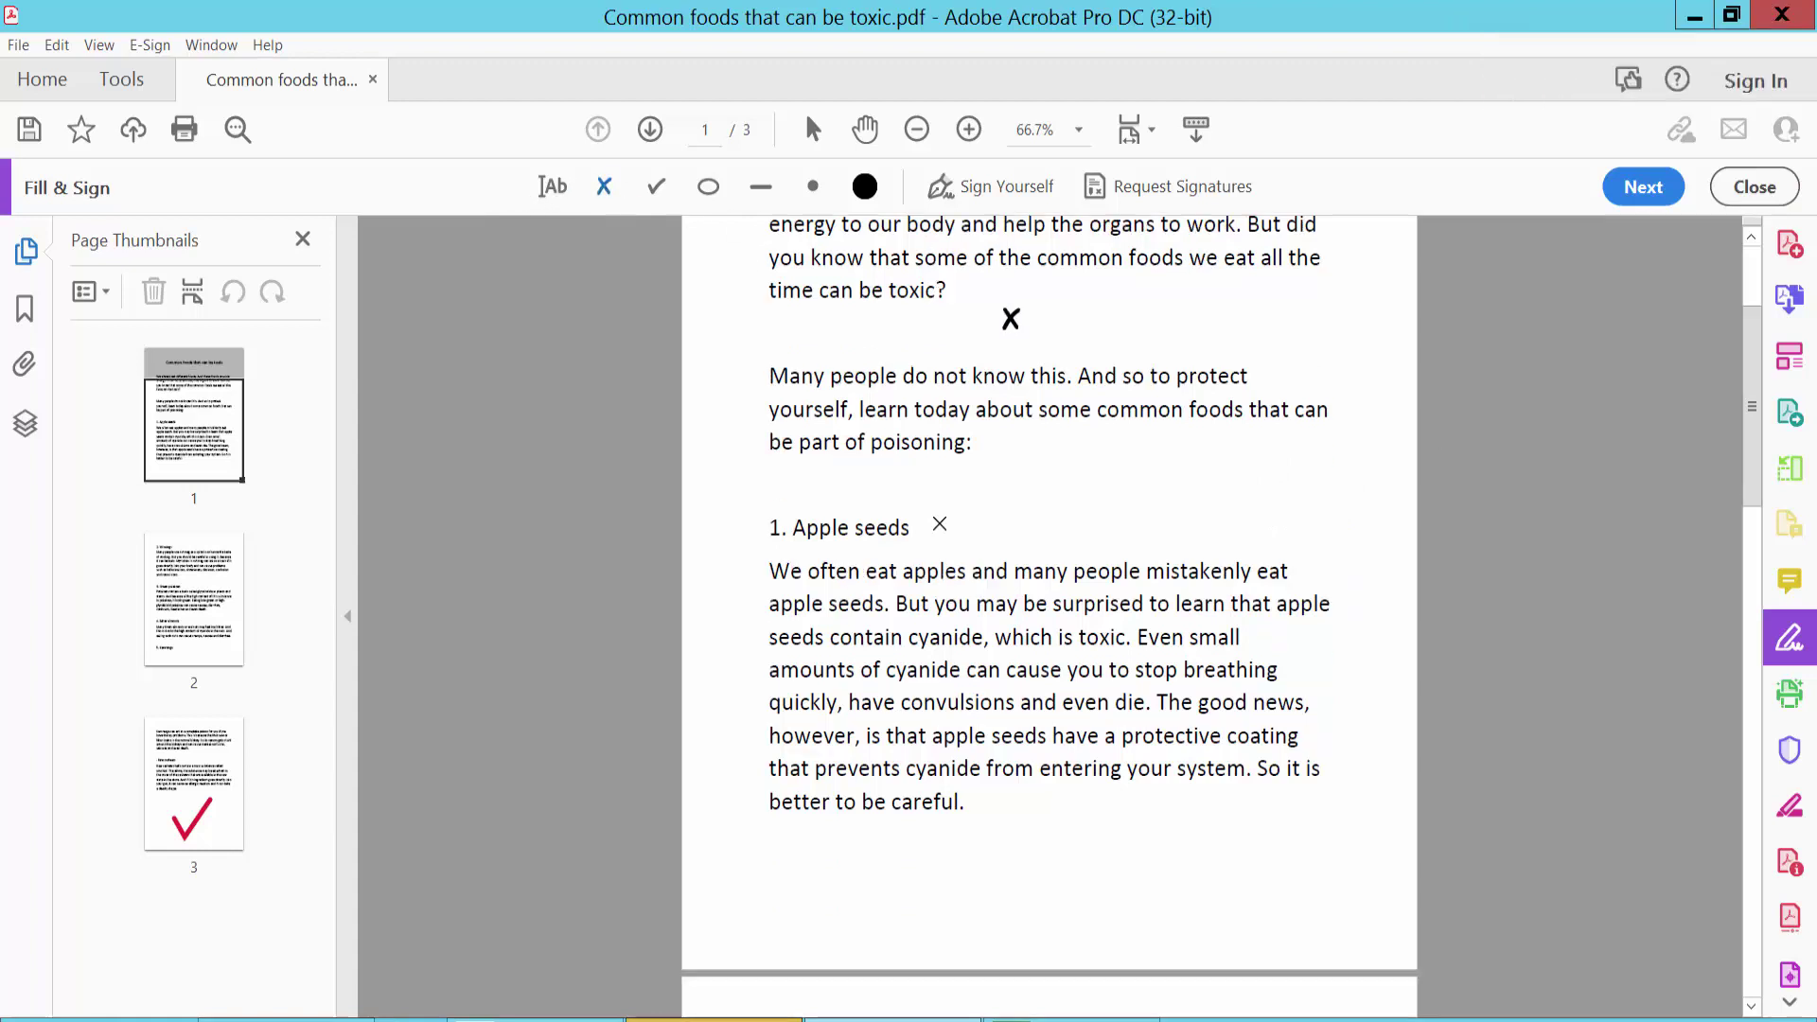
scroll(1010, 318, down, 2)
Mark '2. Winnings' with a larger cross, and draw a long line under the Apple seeds paragraph.
click(926, 892)
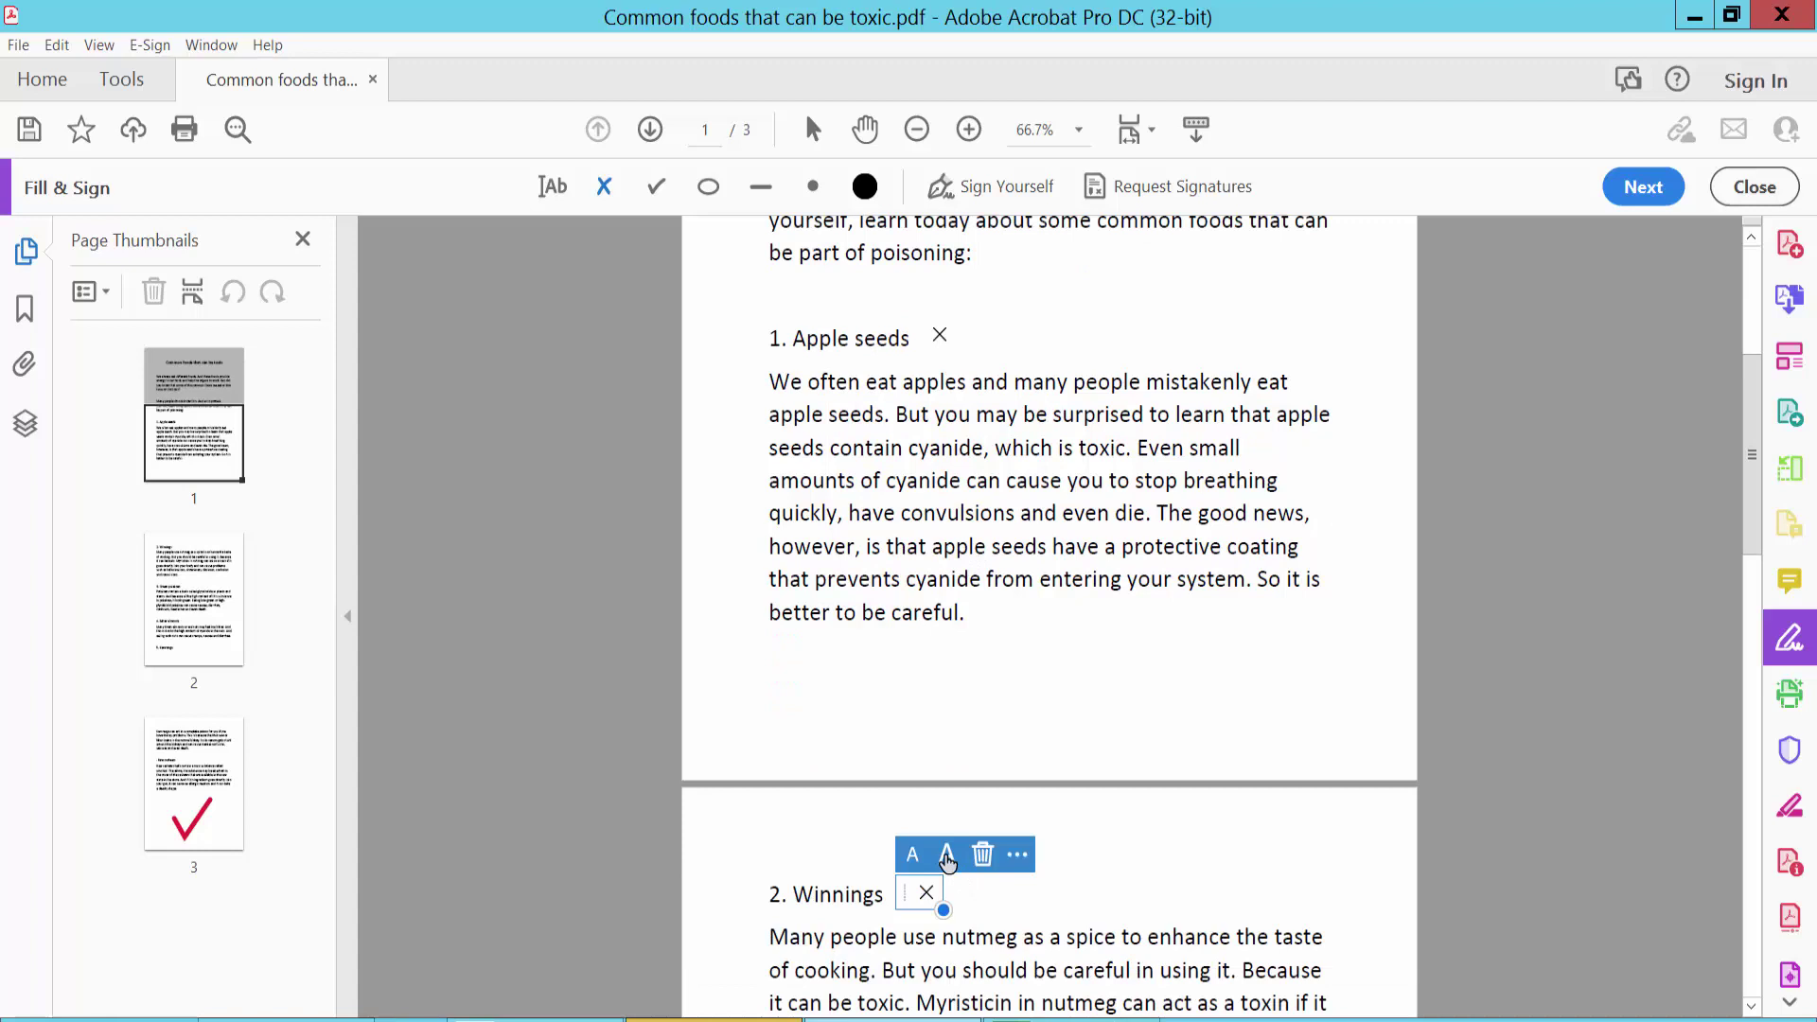
click(947, 860)
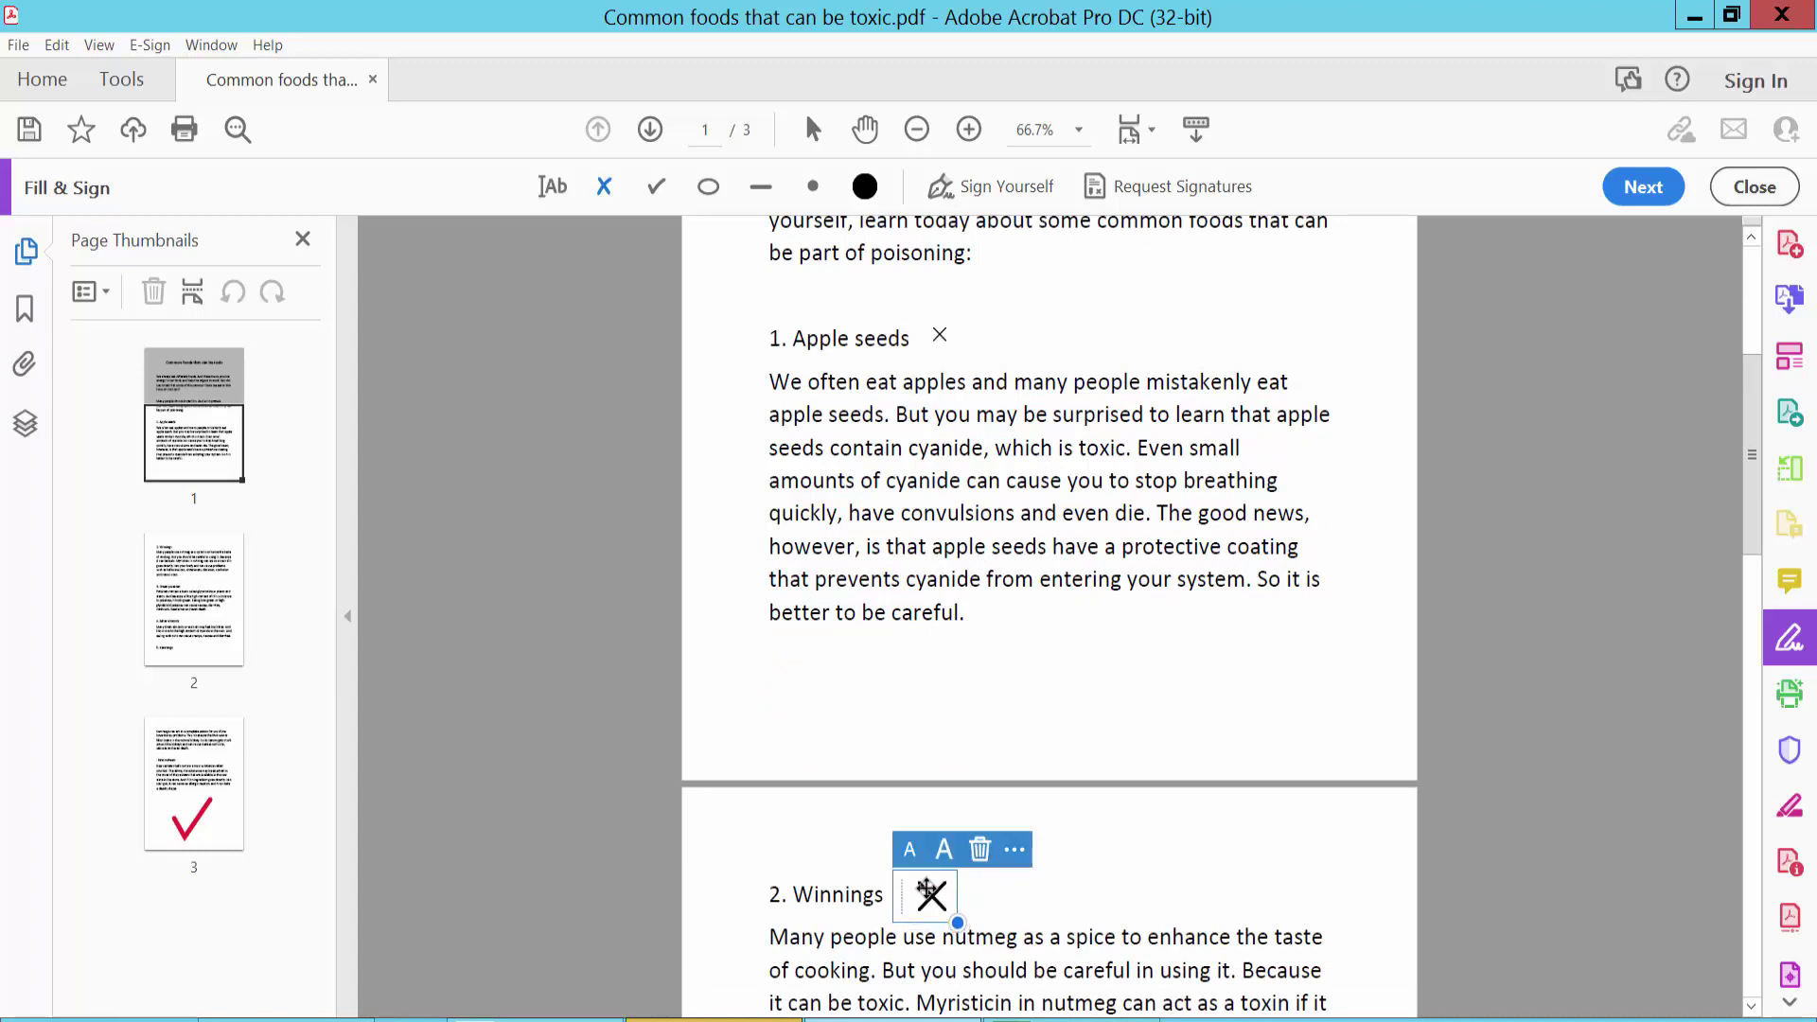
click(762, 188)
click(1022, 636)
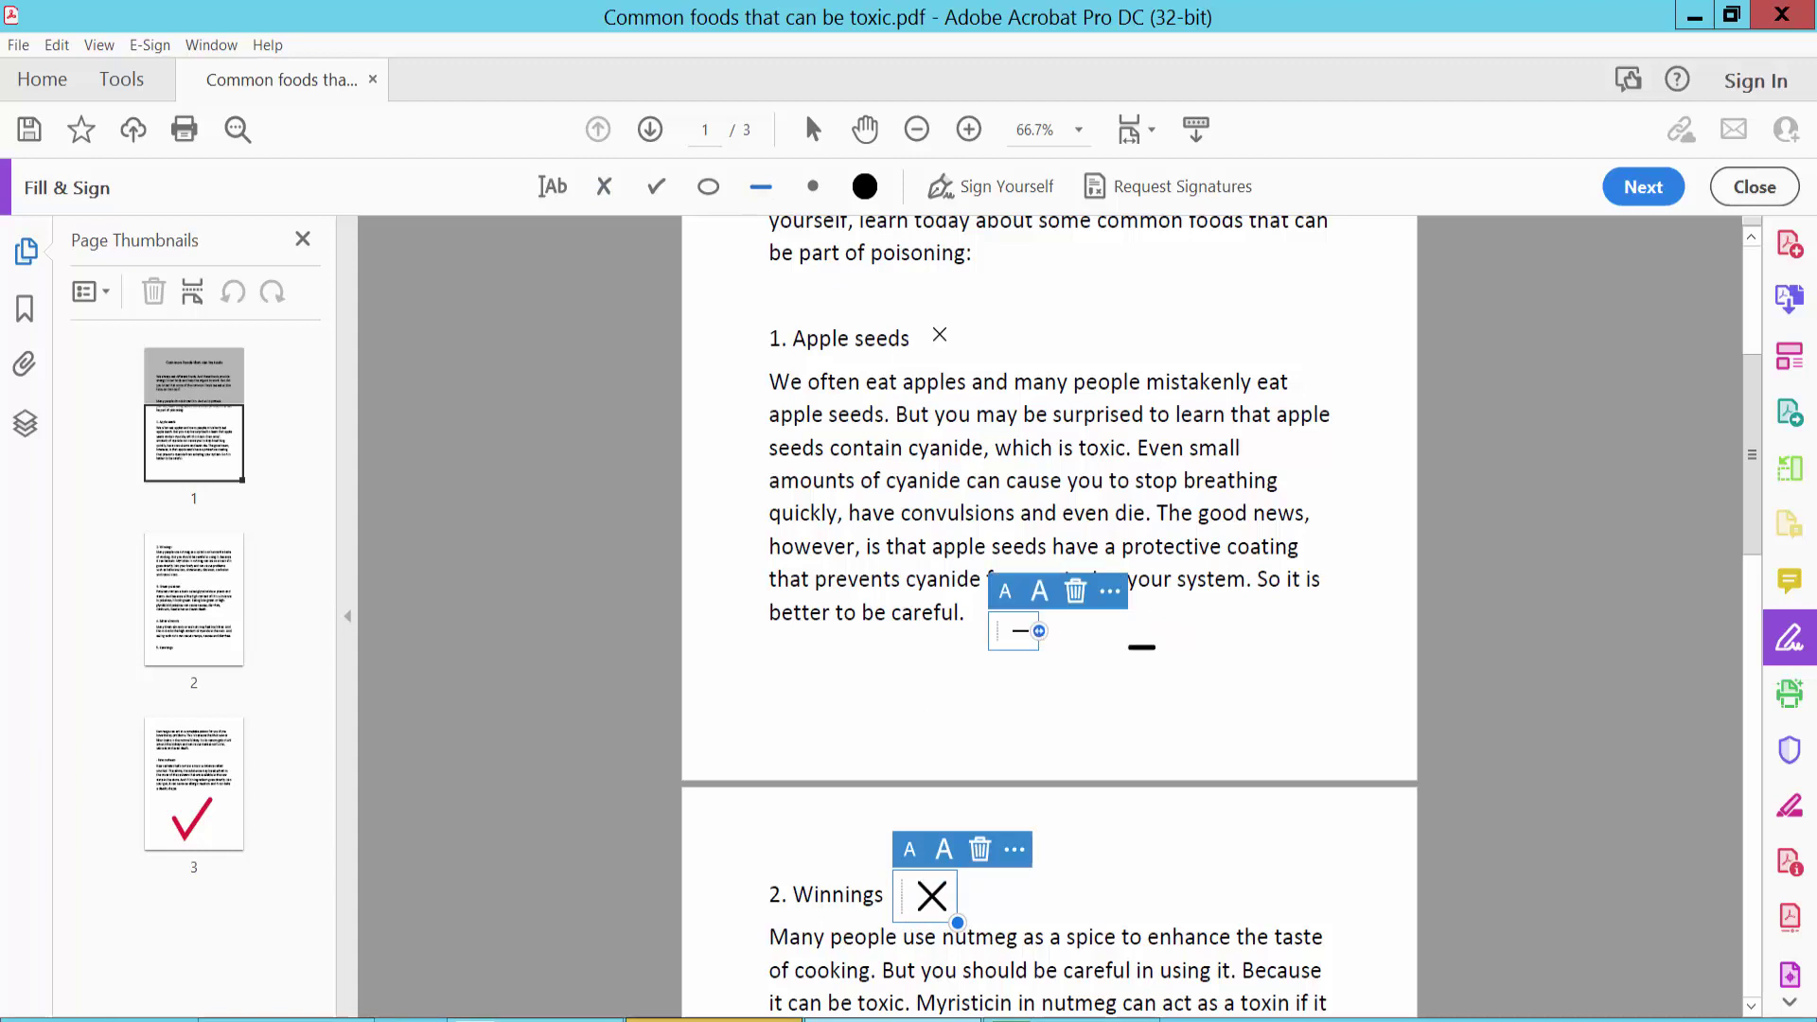
drag(1046, 627, 1327, 628)
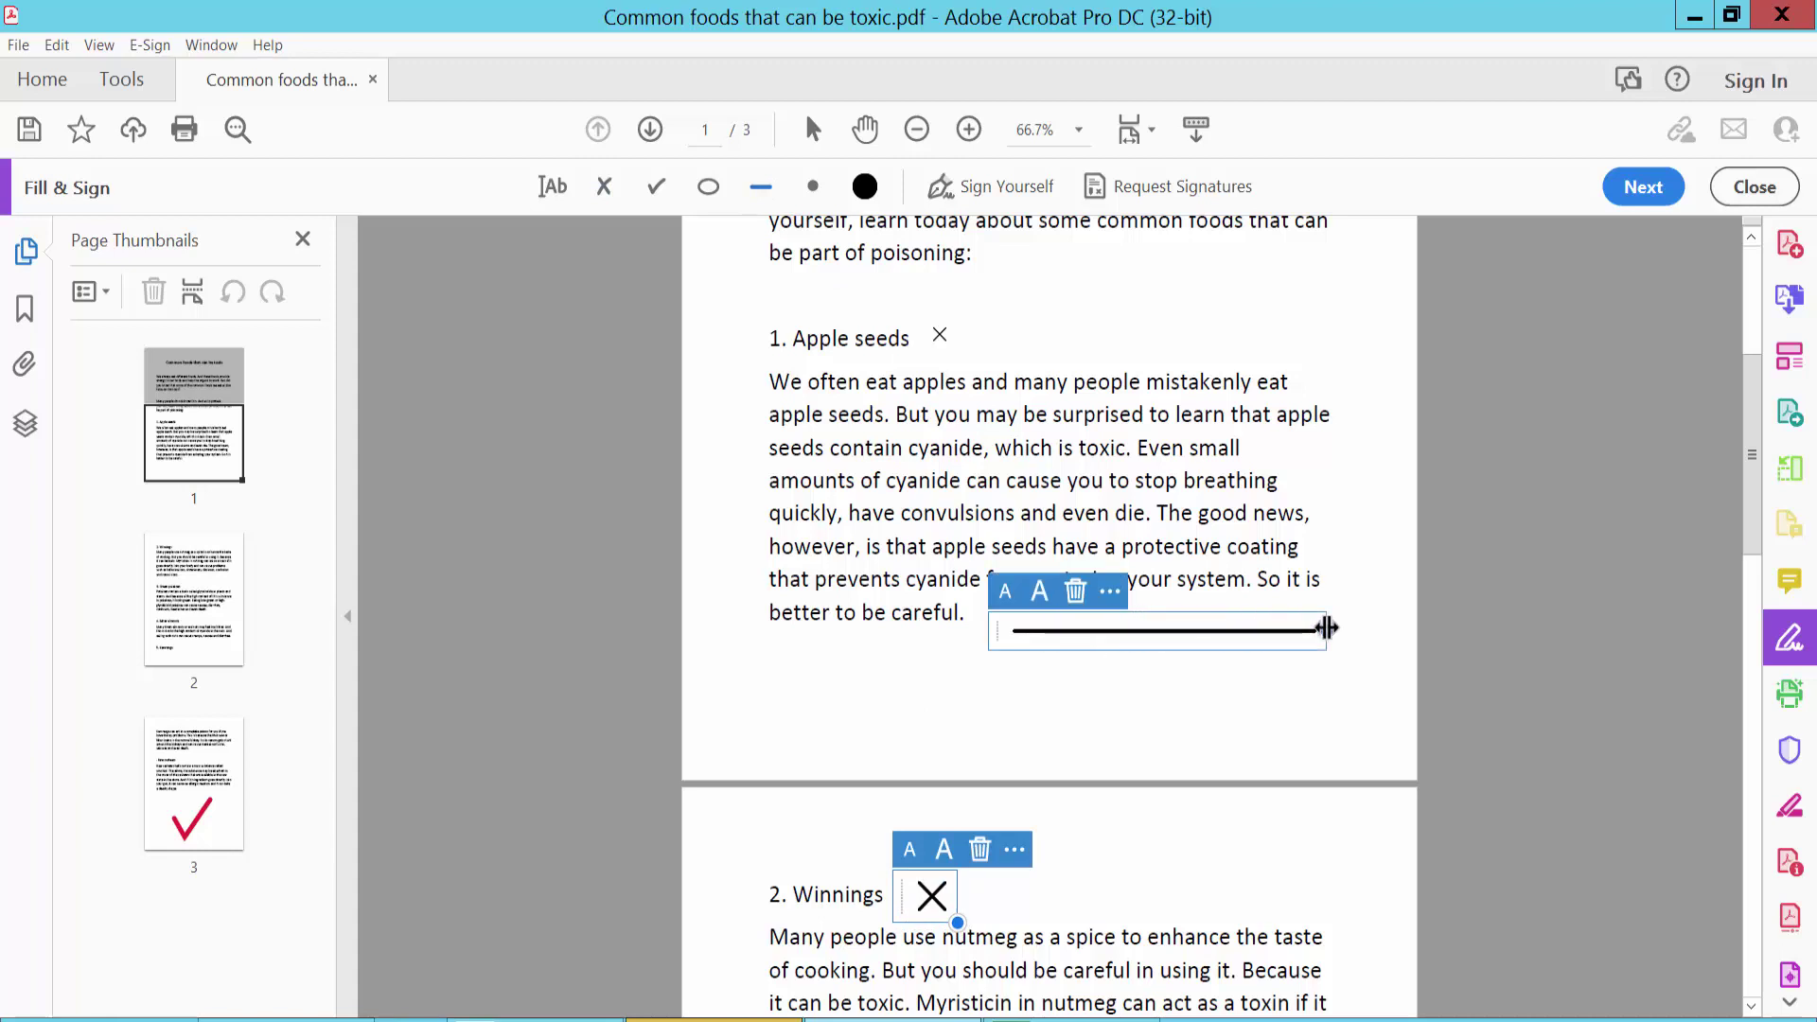
drag(1074, 633, 1079, 645)
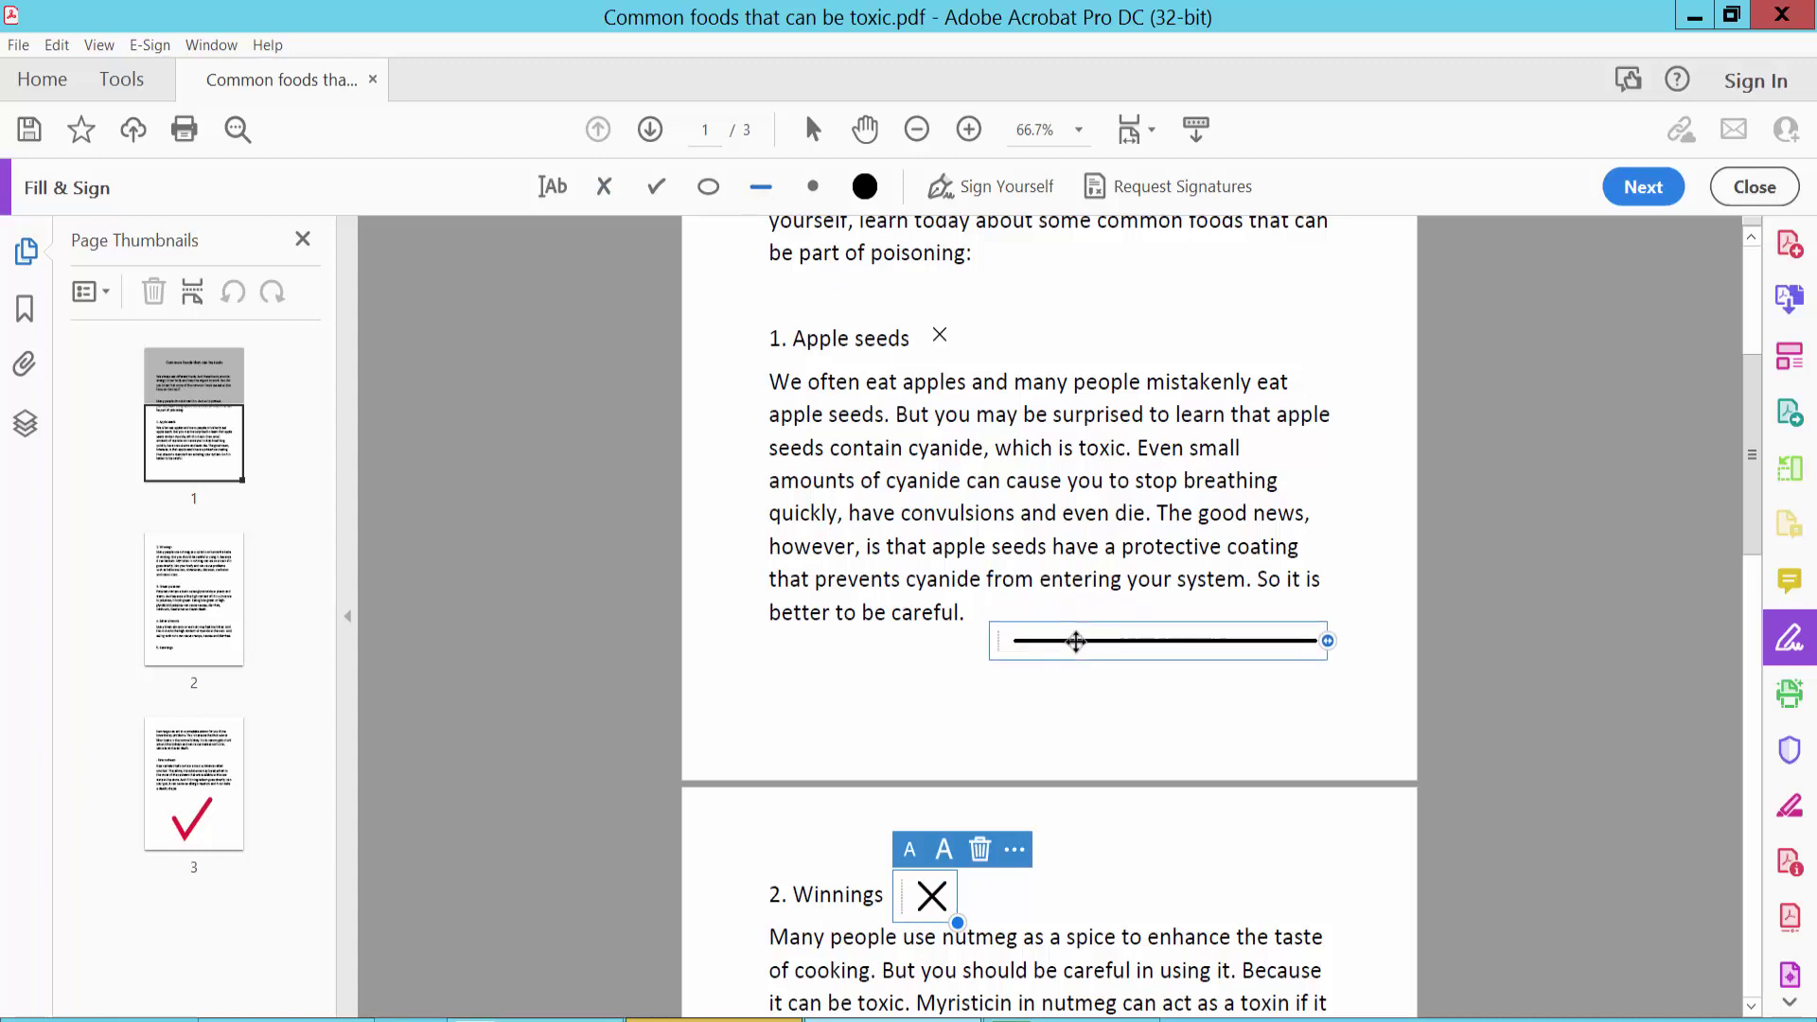
Place a dot above Apple seeds, enlarge it, colour it red, and close Fill & Sign.
click(813, 187)
click(1116, 311)
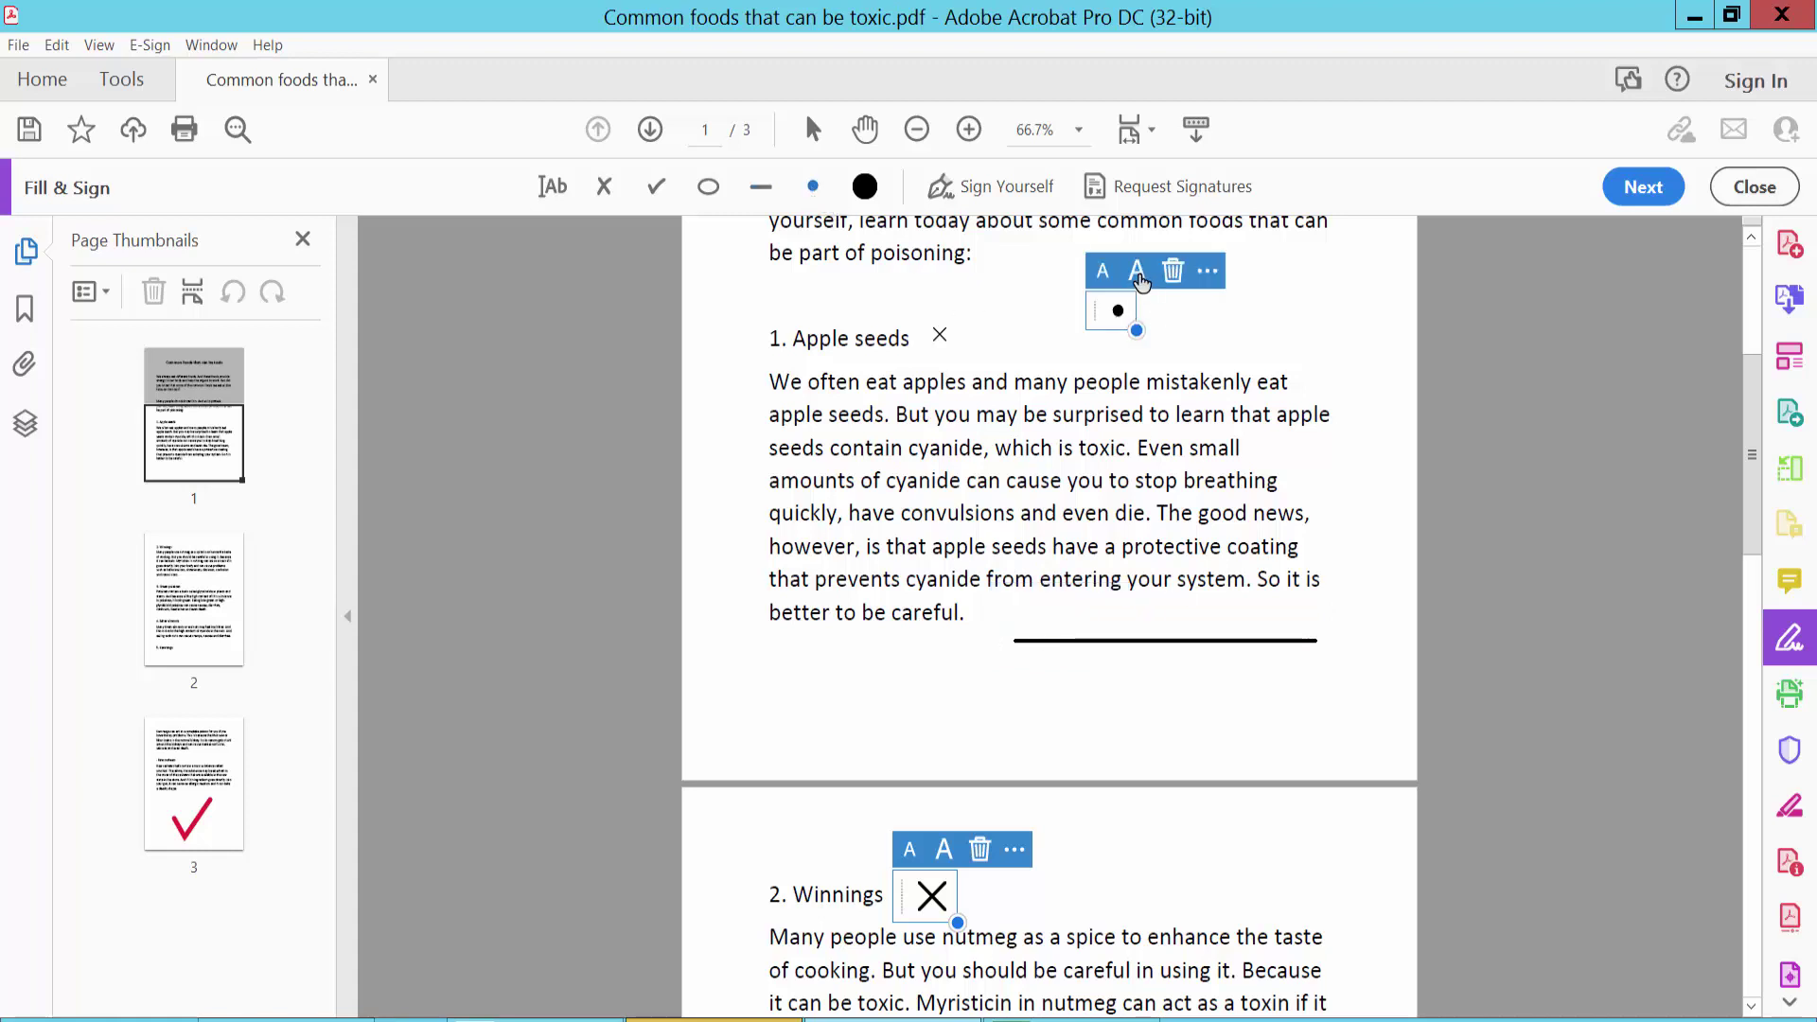
drag(1187, 349, 1317, 410)
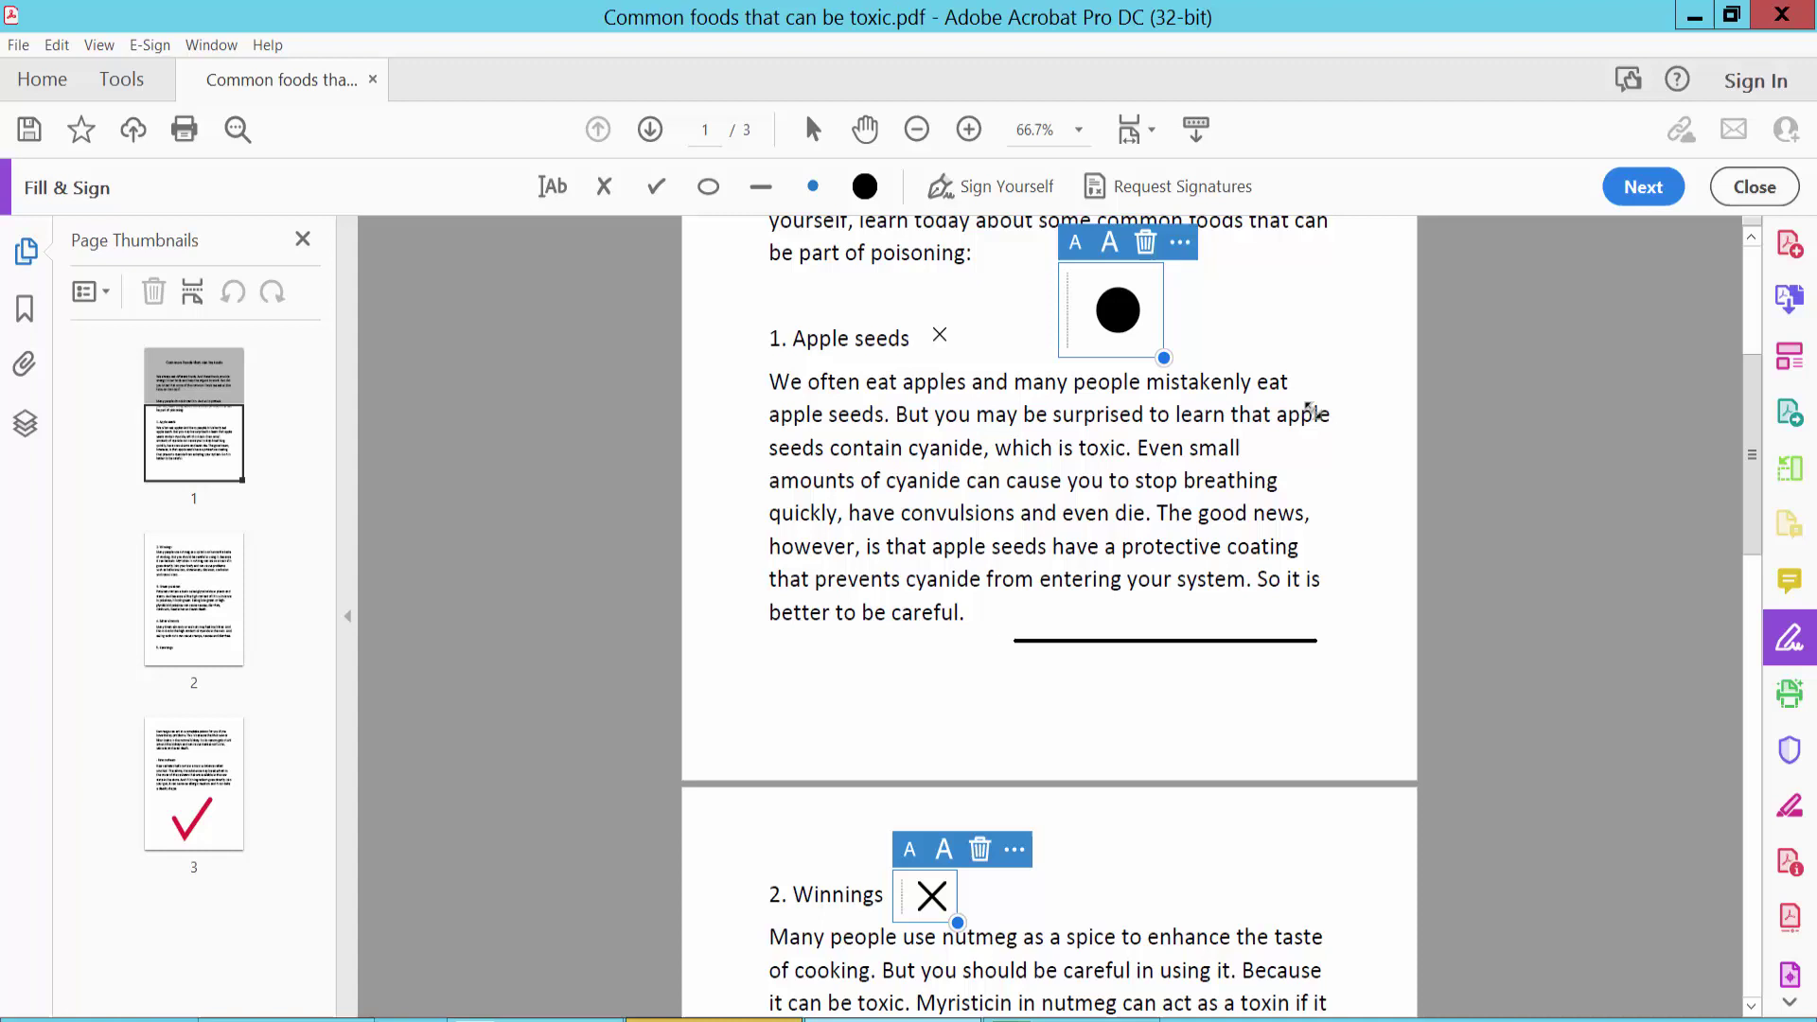
click(864, 190)
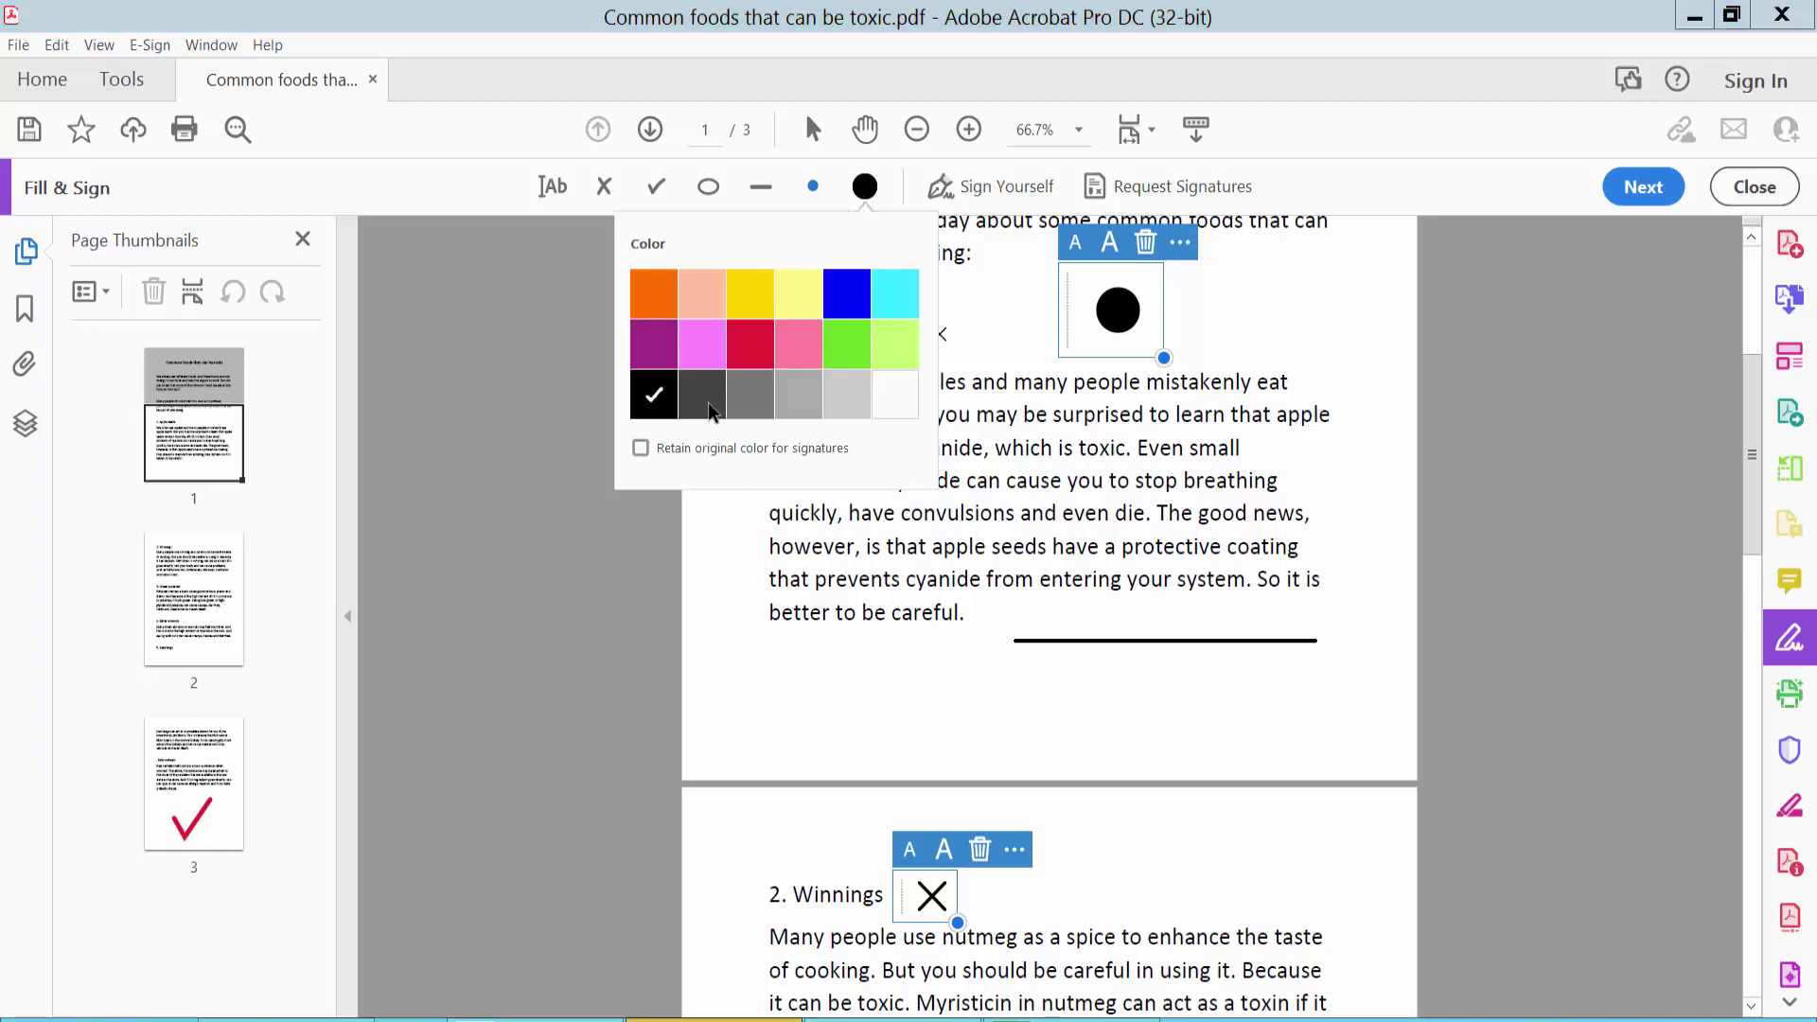
click(752, 344)
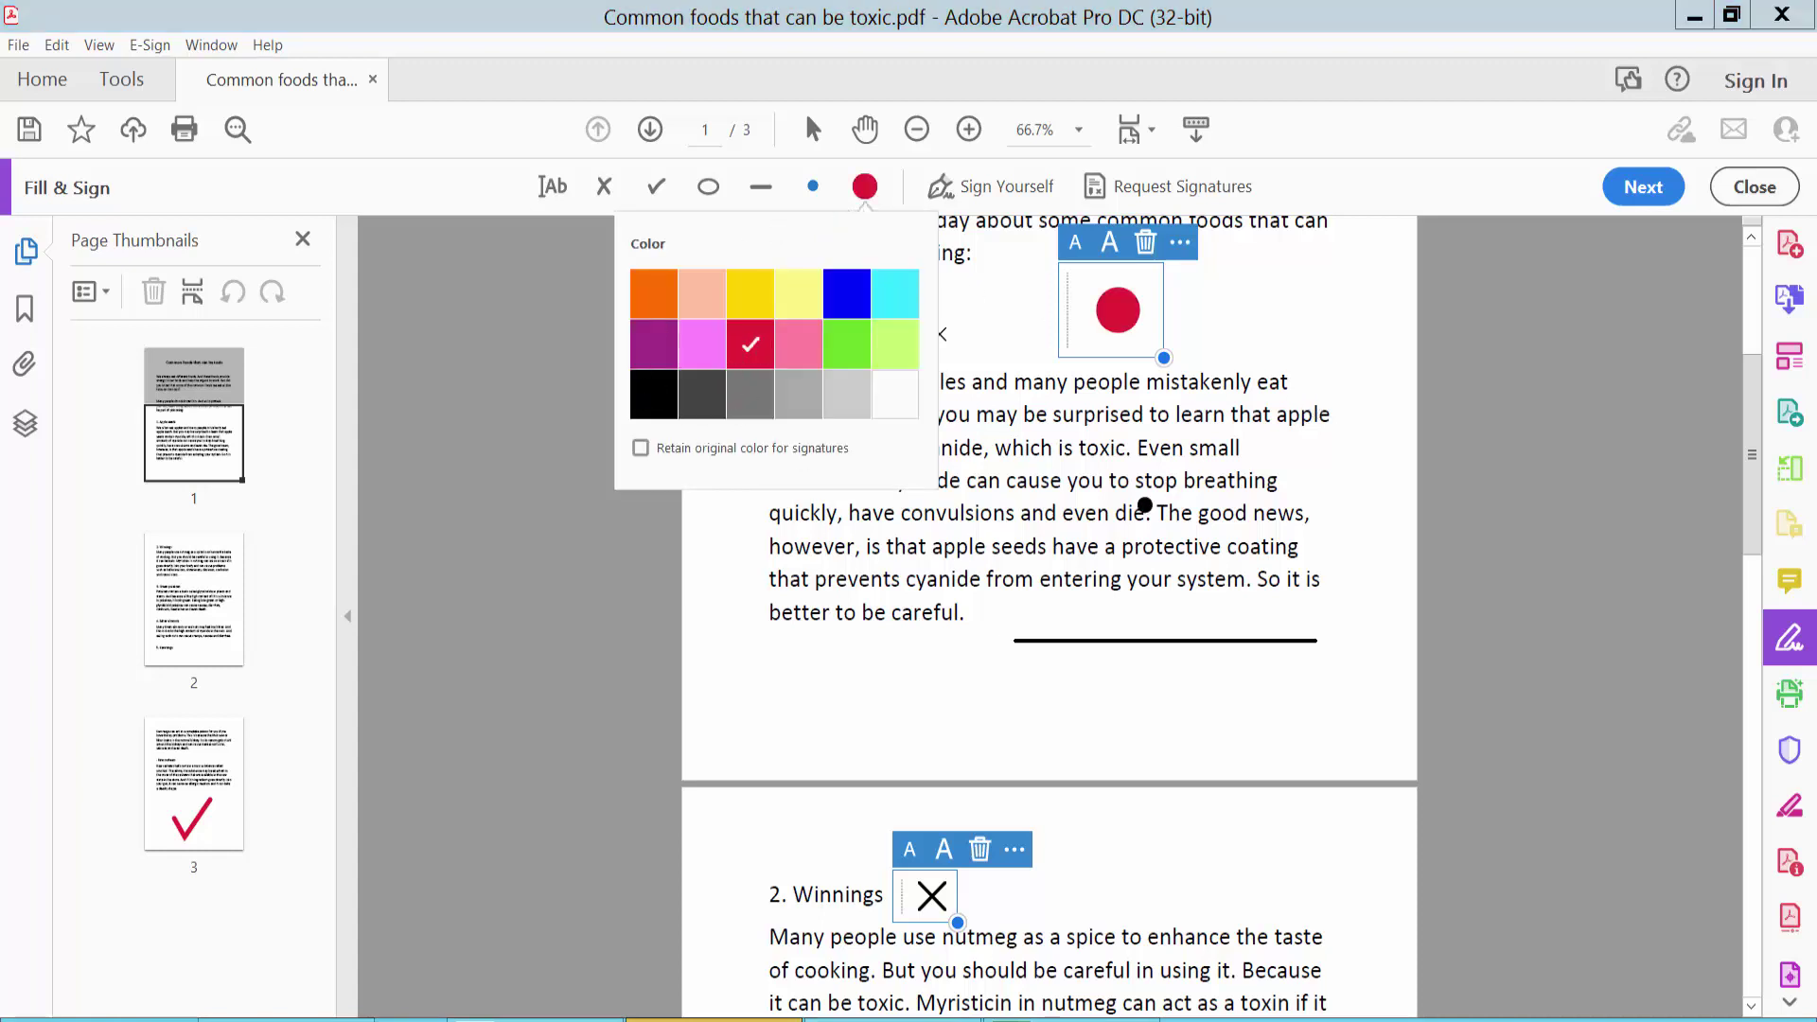
click(1754, 186)
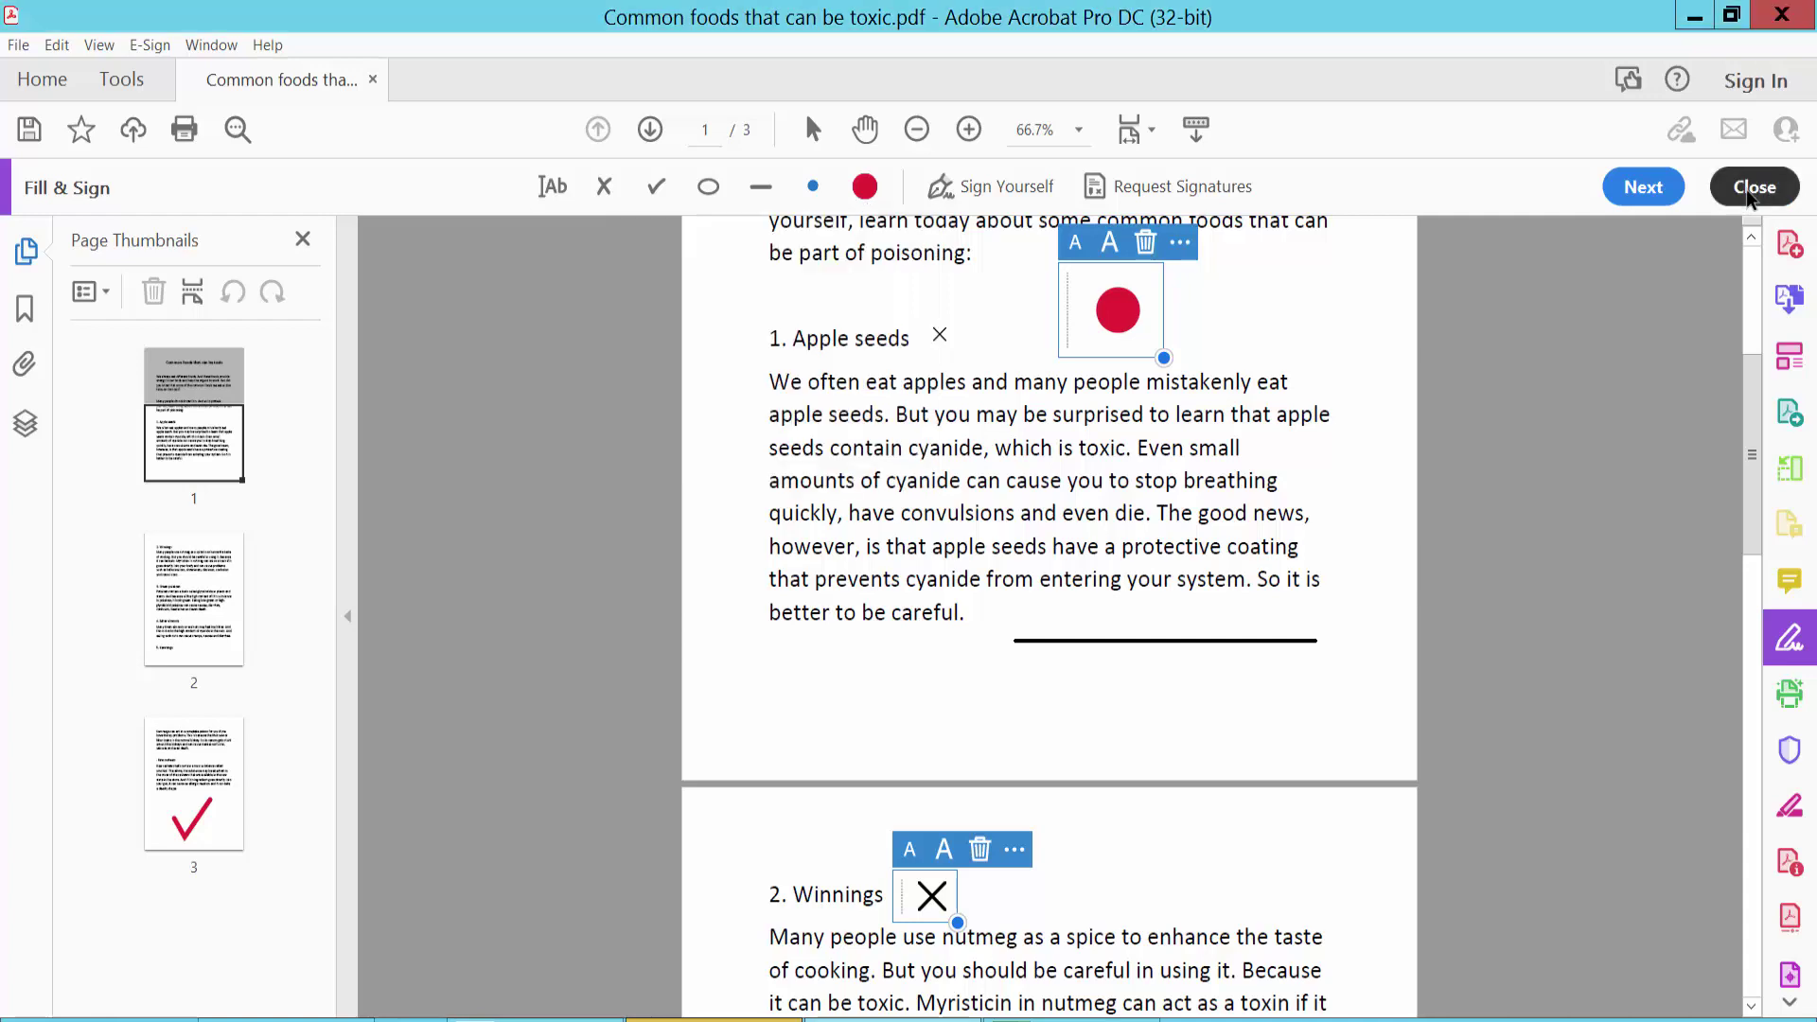
scroll(1265, 477, up, 3)
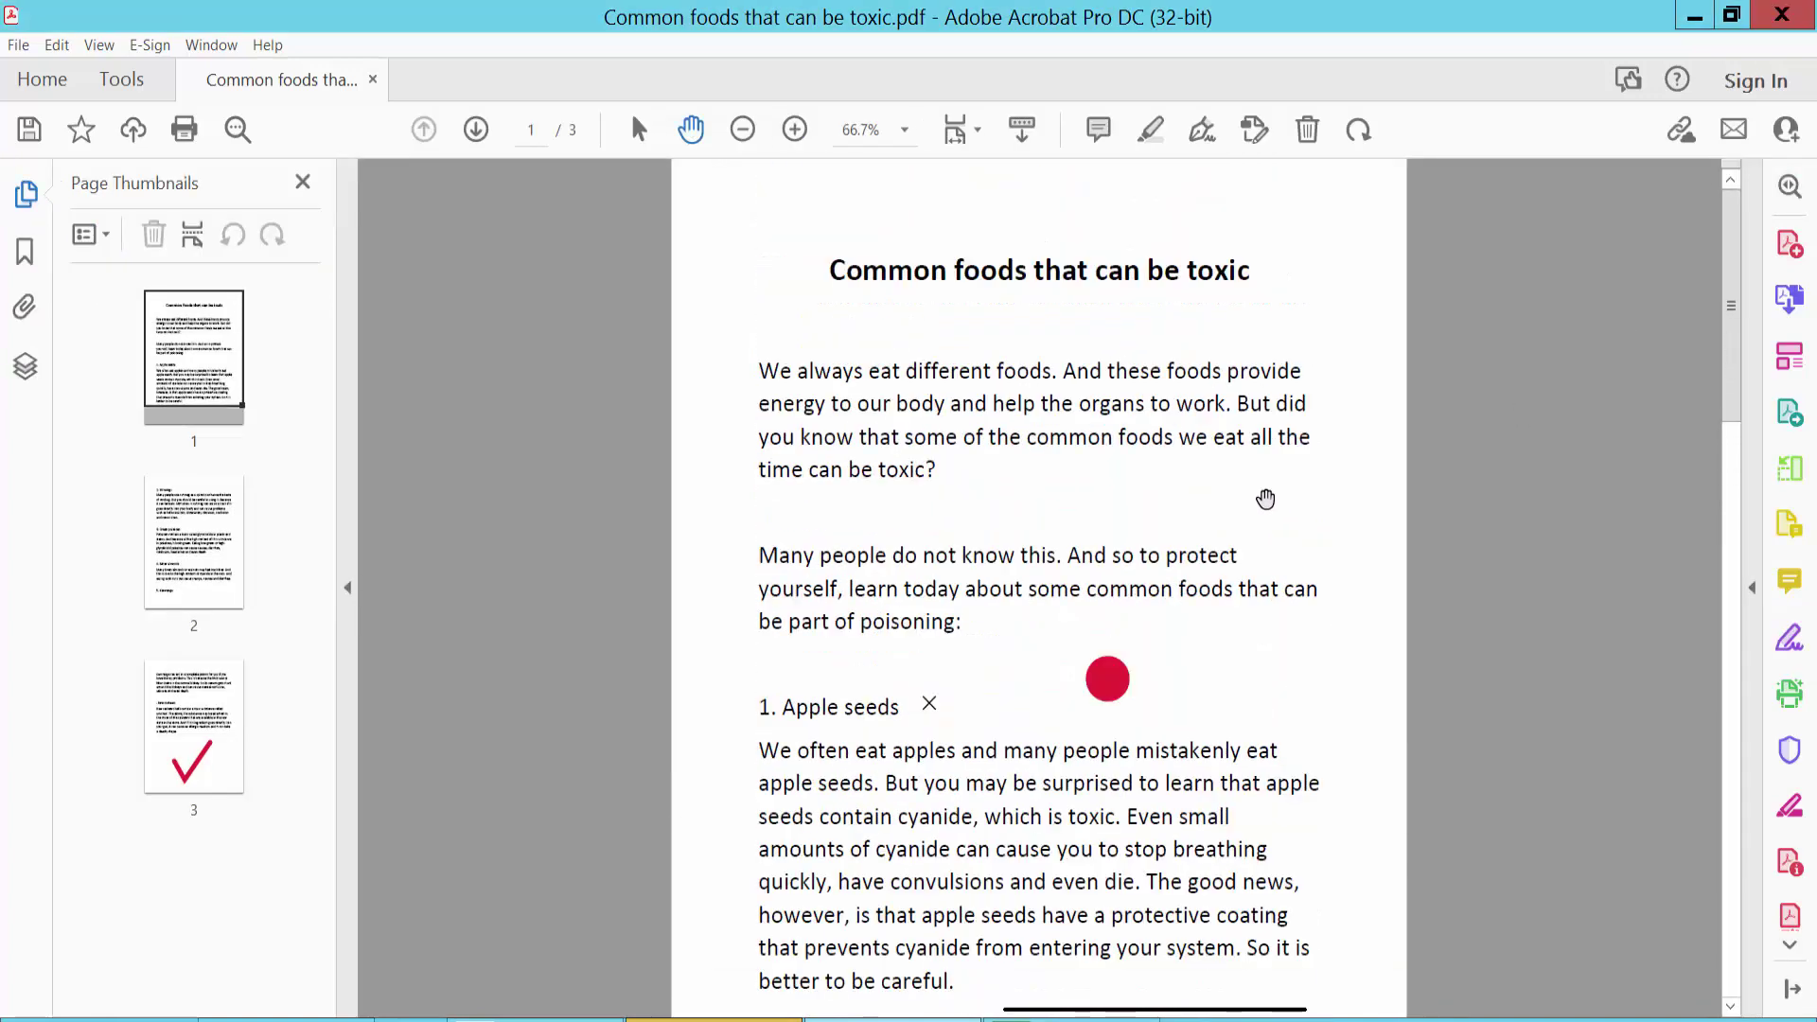
scroll(1265, 497, down, 2)
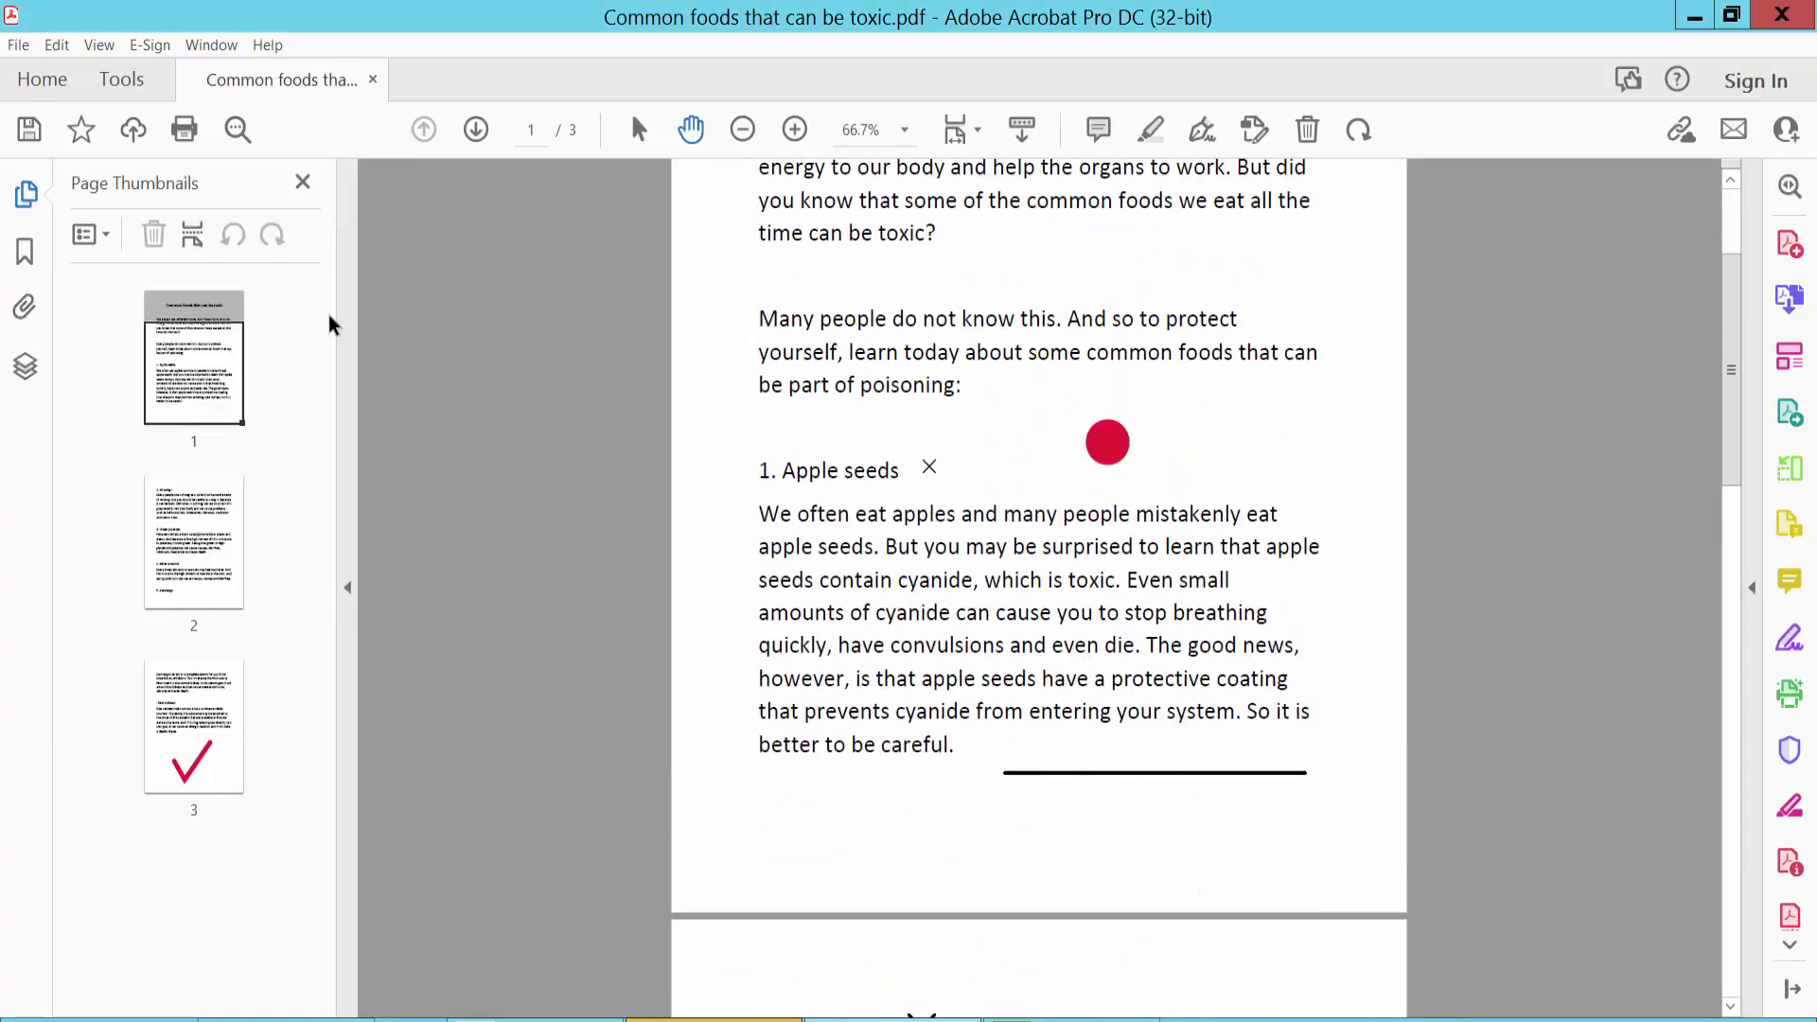
Open the File menu and dismiss it without choosing a command.
click(18, 45)
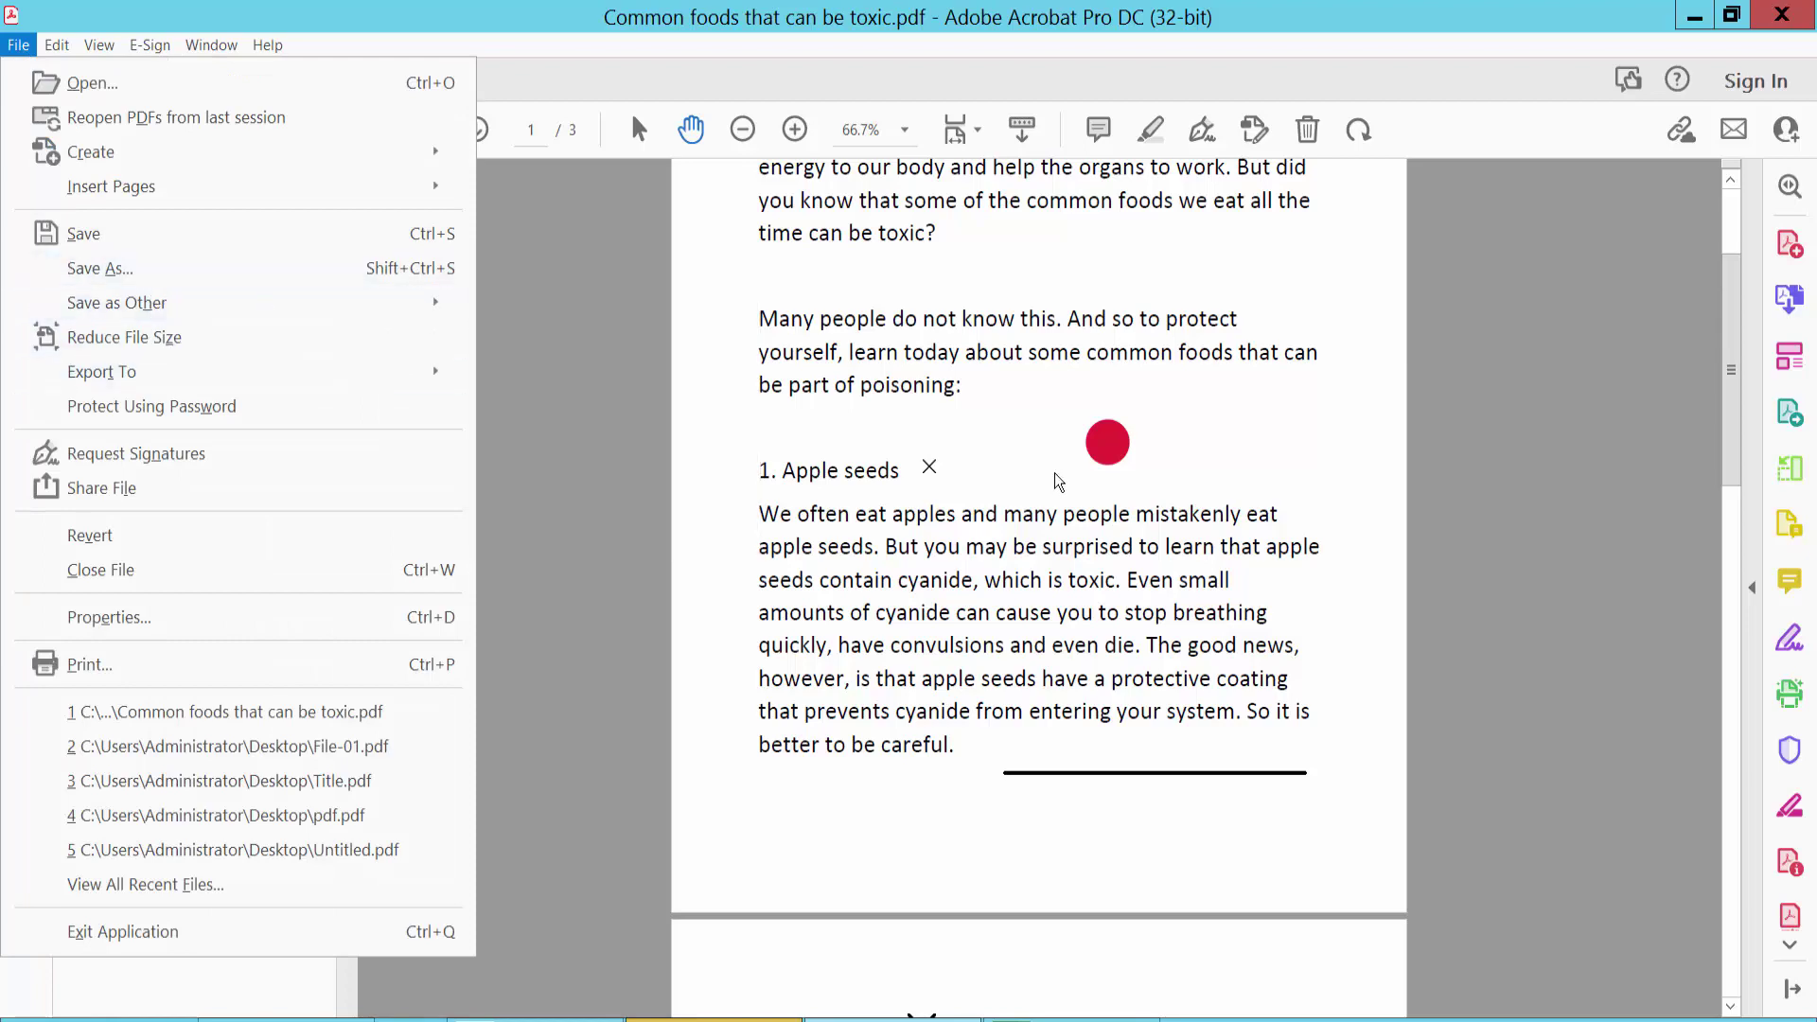
click(1137, 502)
scroll(1277, 500, down, 3)
scroll(1289, 498, up, 3)
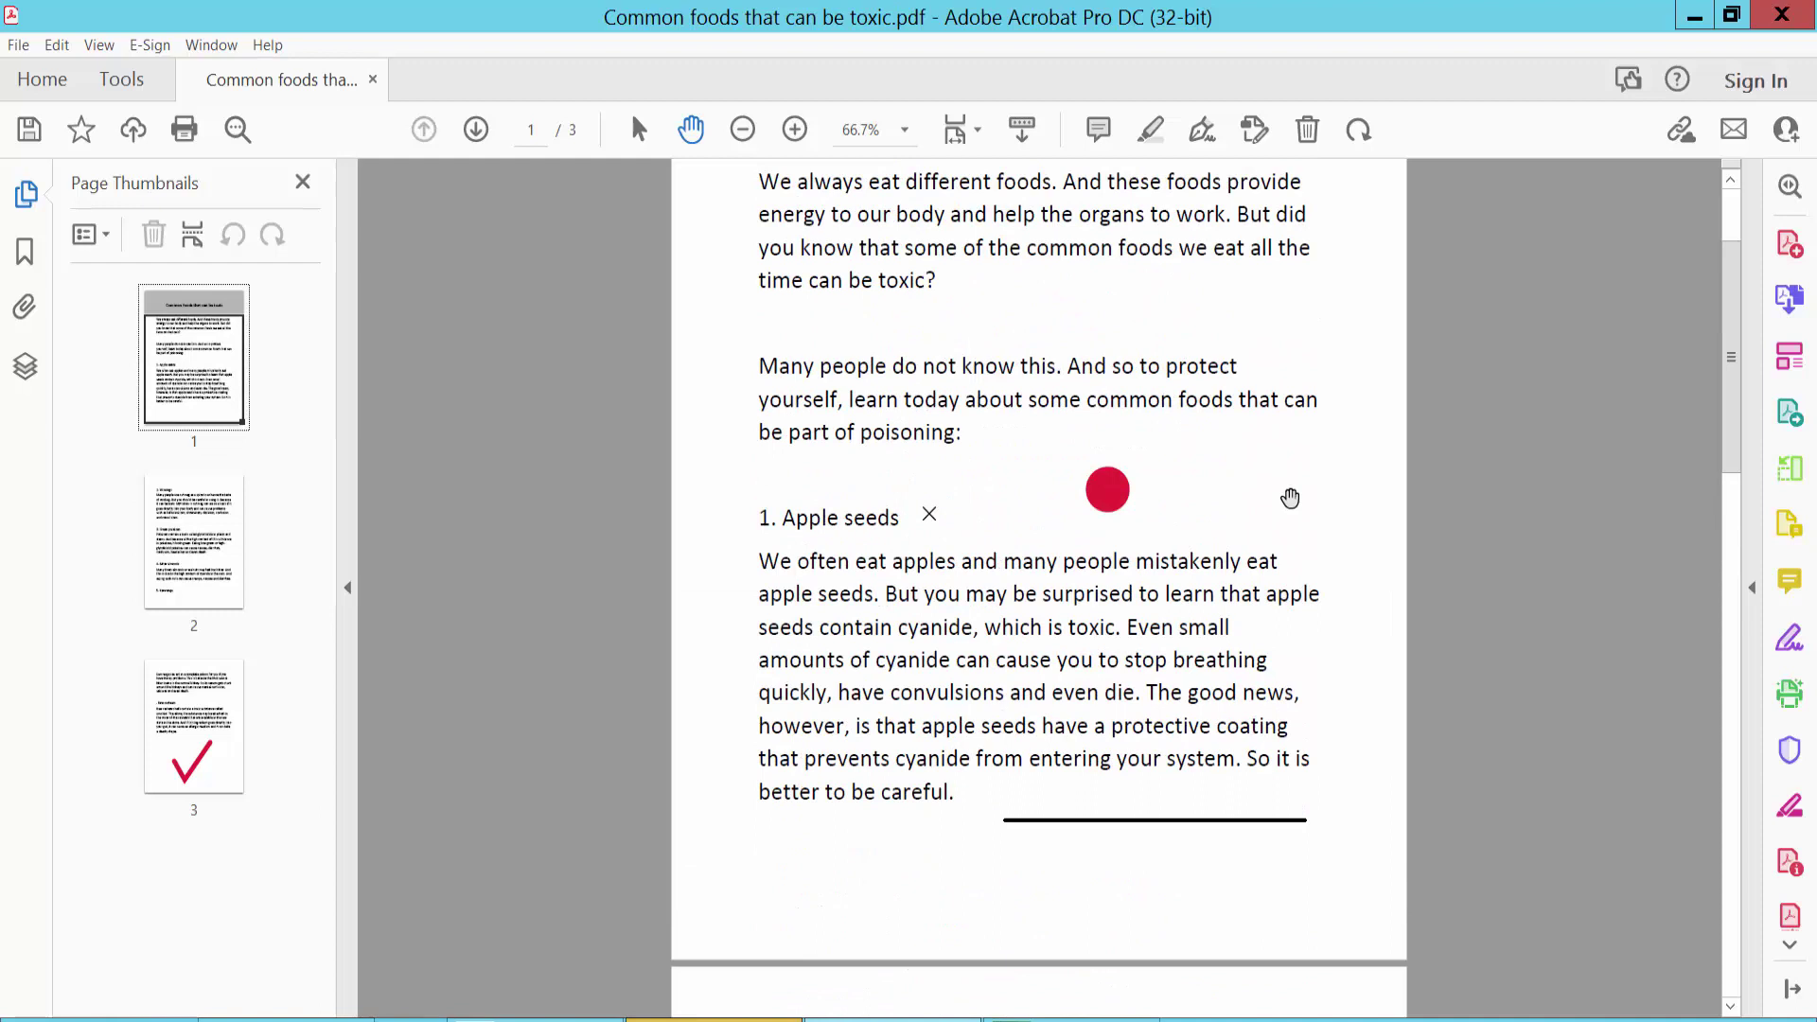